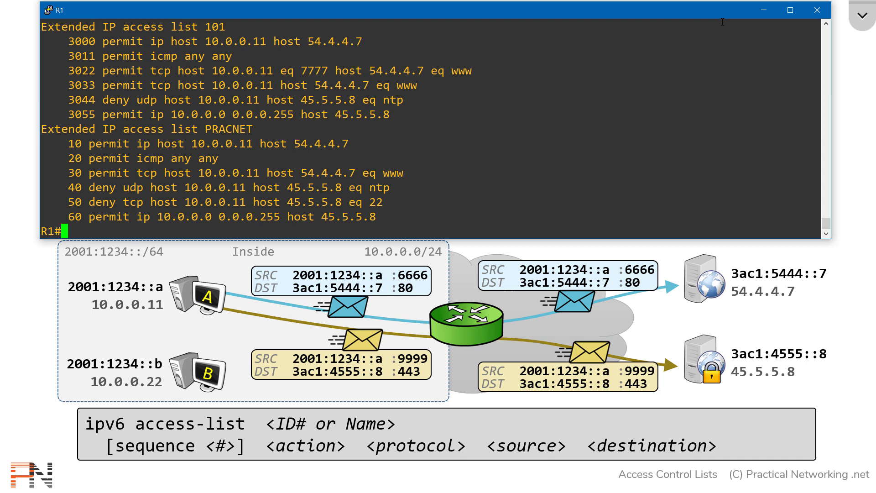
Step: Highlight the existing access list 101 and PRACNET entries for reference
drag(41, 26, 185, 114)
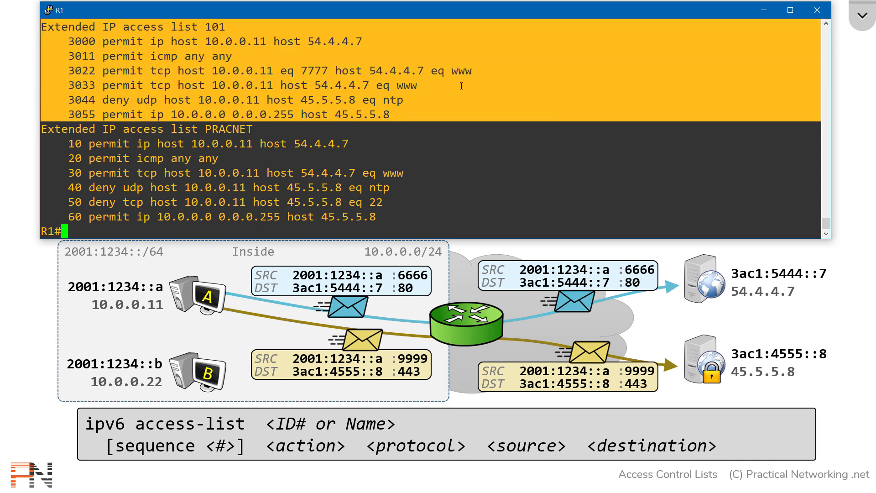
drag(42, 129, 416, 216)
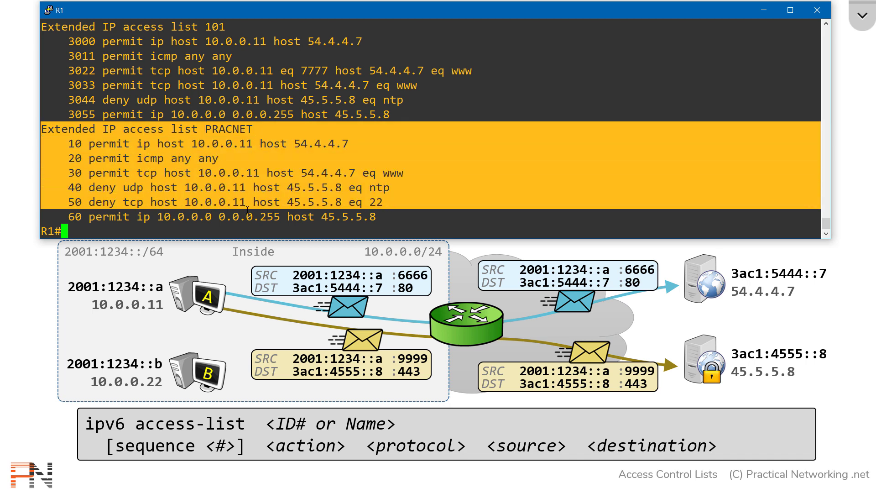
click(470, 180)
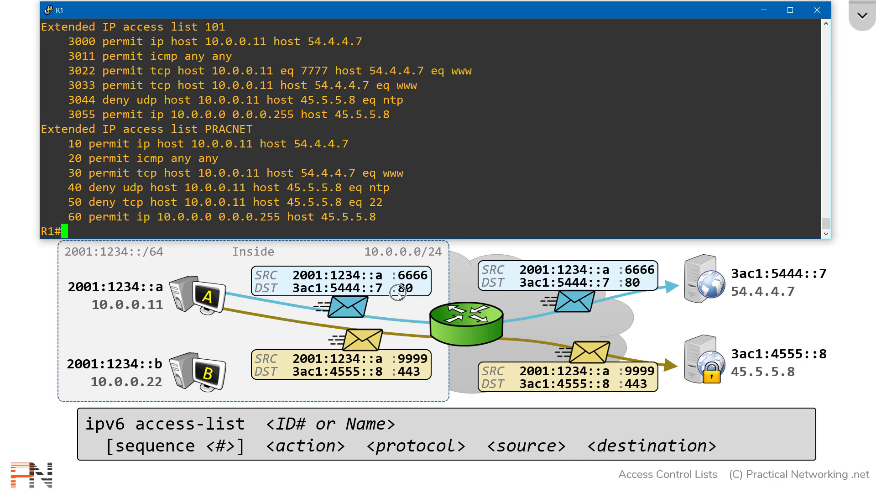
Step: Enter global configuration with conf t and create IPv6 access list PRACNET_v6
key(Return)
key(Return)
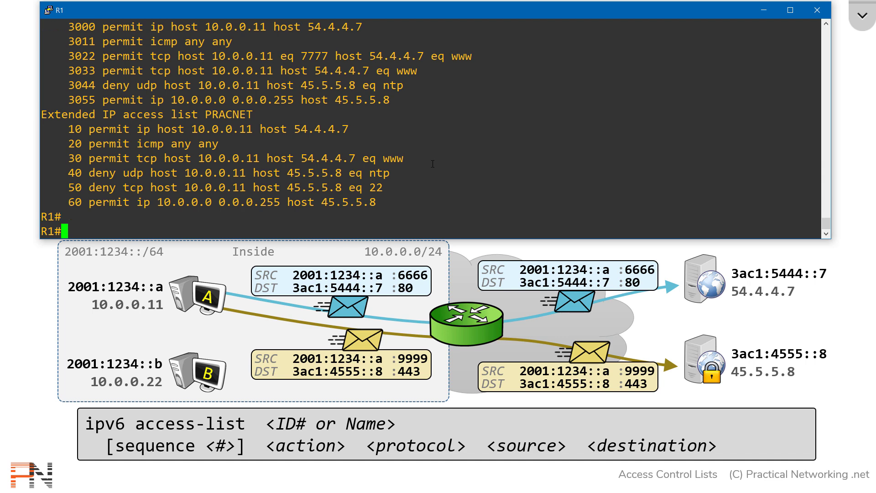
key(Return)
text(conf t)
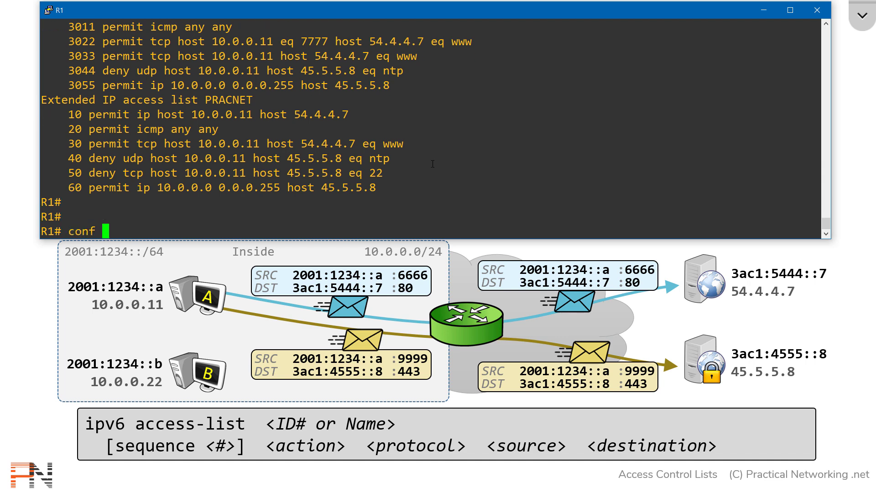
key(Return)
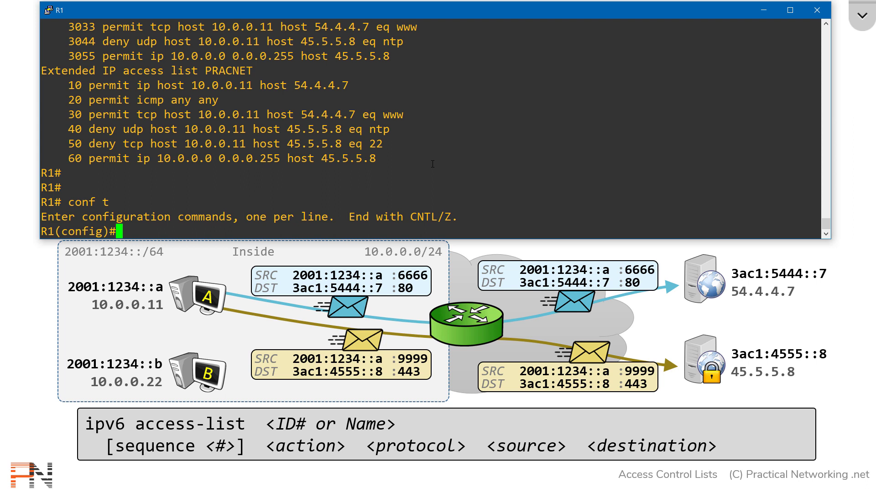
text( ipv6)
text( access-list)
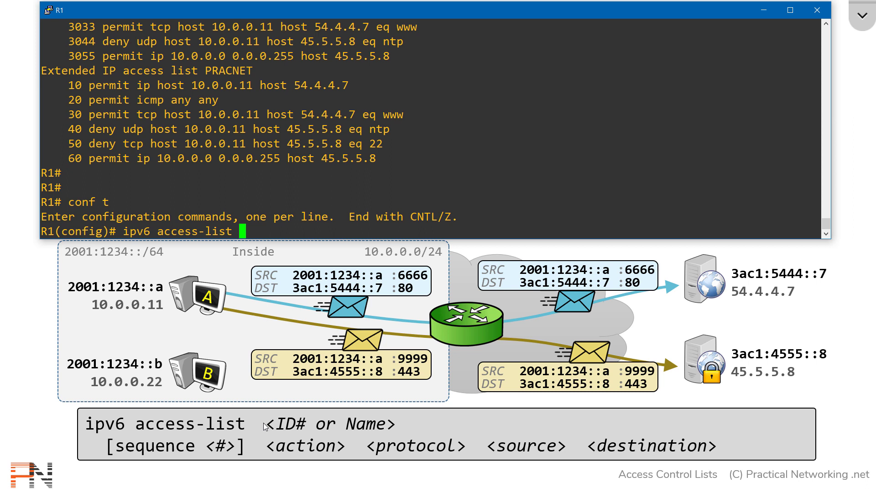
text(PRACNET )
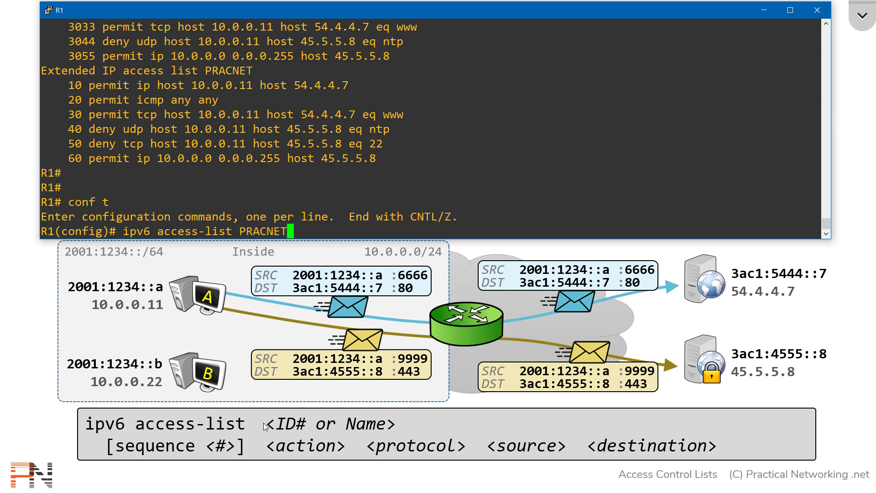
text(V6)
key(Return)
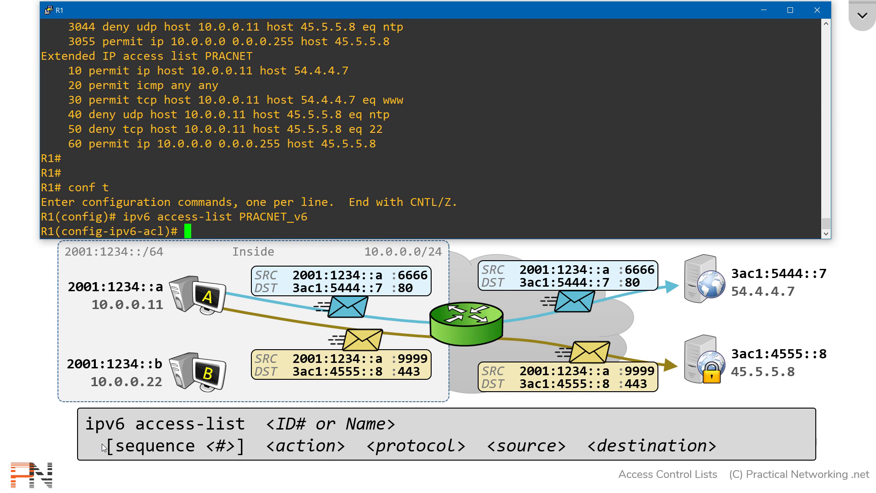
text(remark)
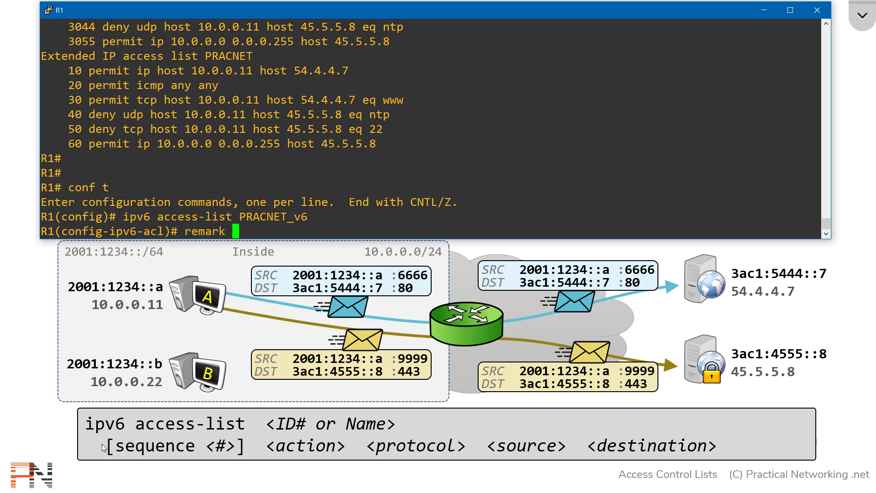
text( My fir)
text(st IPv6 ACL!!!)
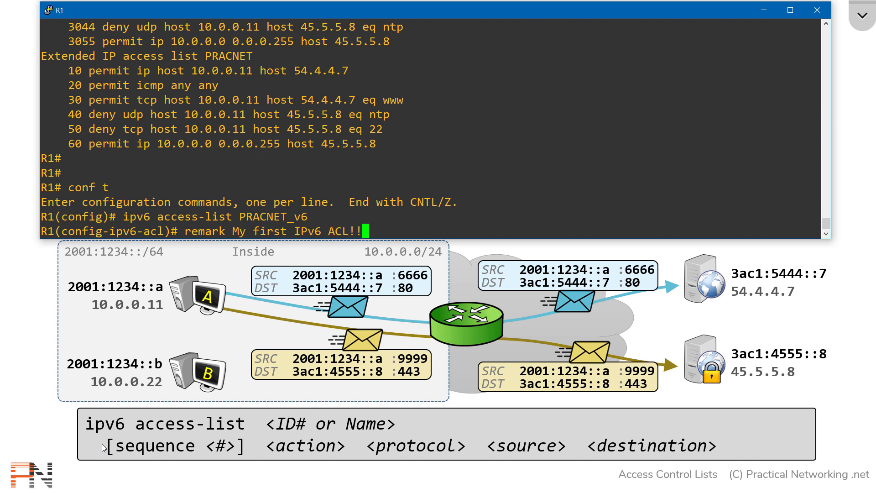
Step: Add the remark 'My first IPv6 ACL!!!' to PRACNET_v6
key(Return)
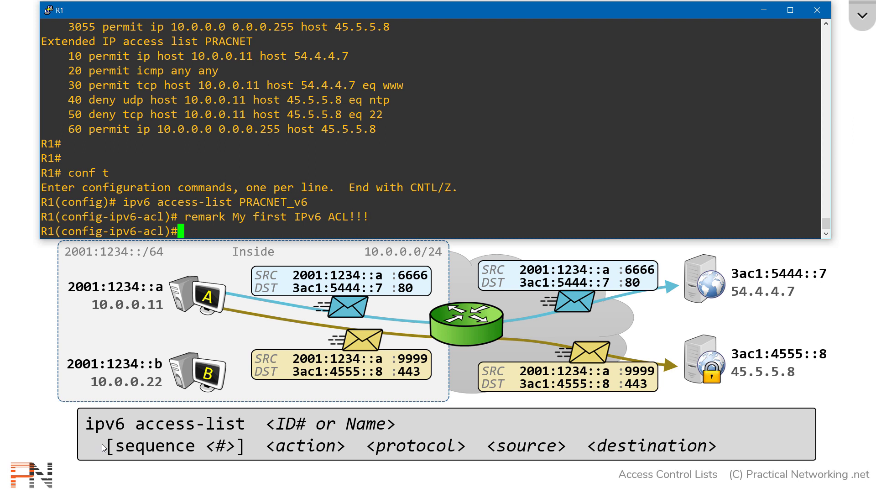
Step: Modelled on IPv4 entry 10, permit ip from host 2001:1234::a to host 3ac1:5444::7
triple_click(273, 55)
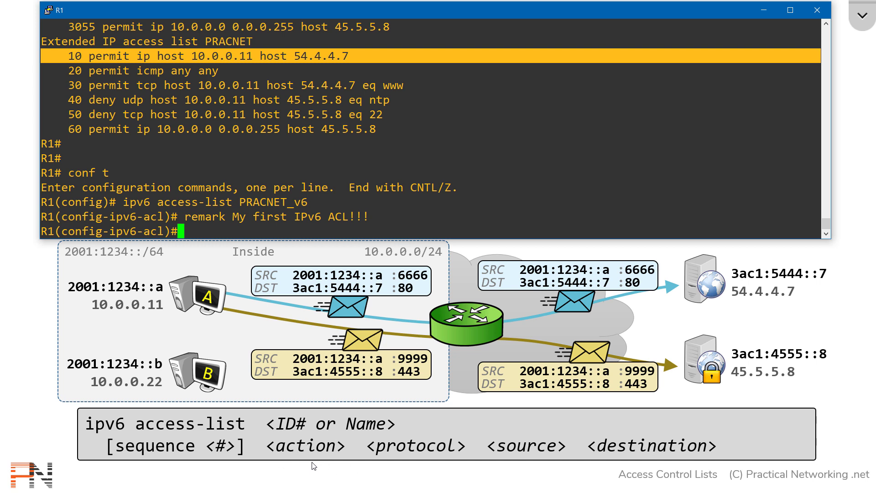
text( permit  )
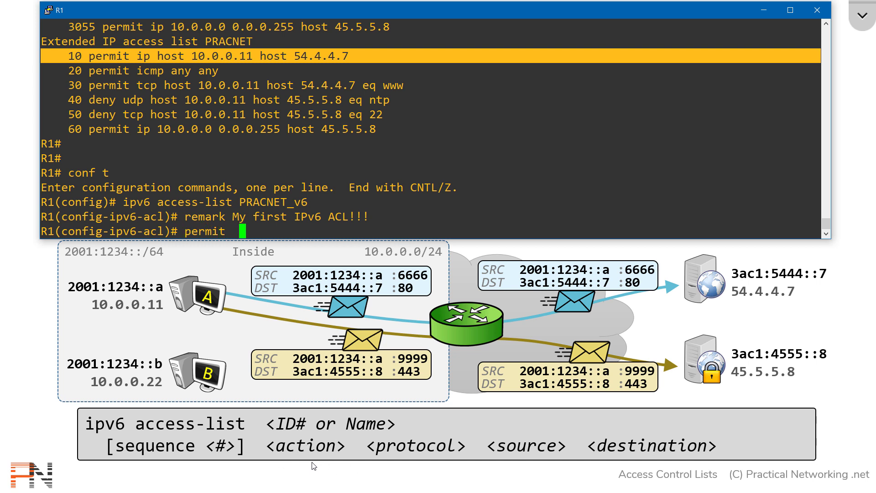
text(ip  )
text(host )
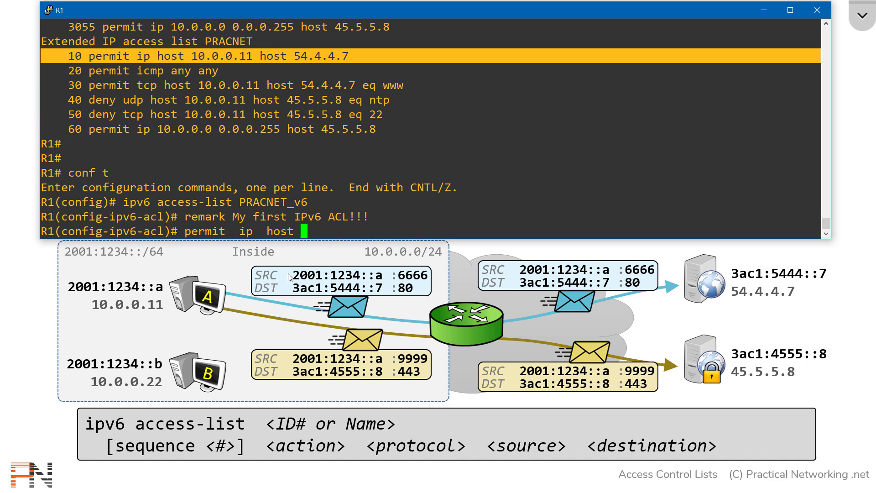
text(2001)
text(:1234)
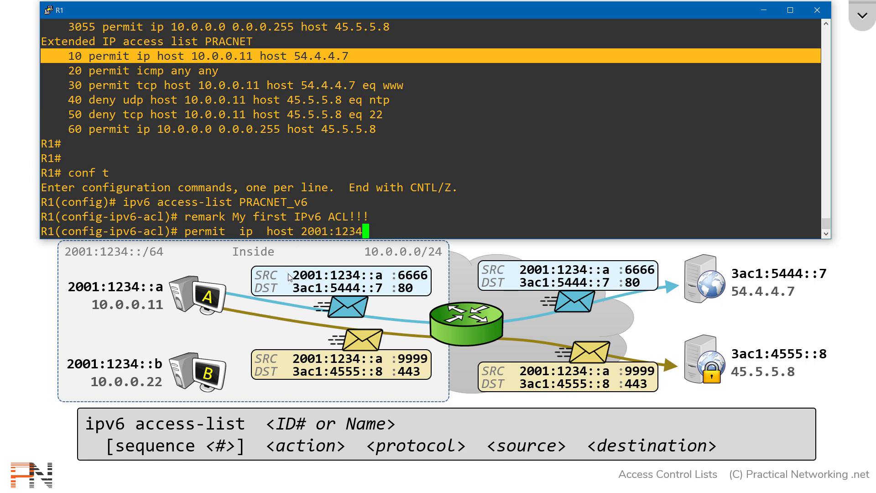
text(::a  ho)
text(st)
text(3ac1)
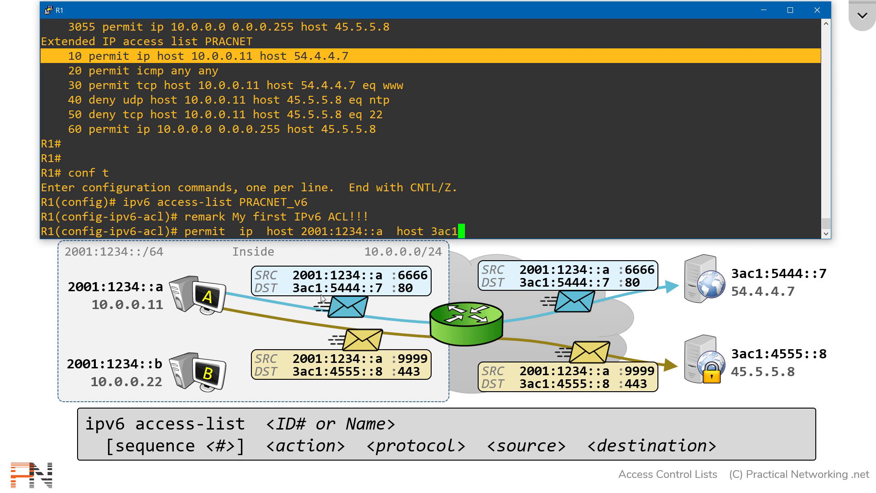
text(:5444)
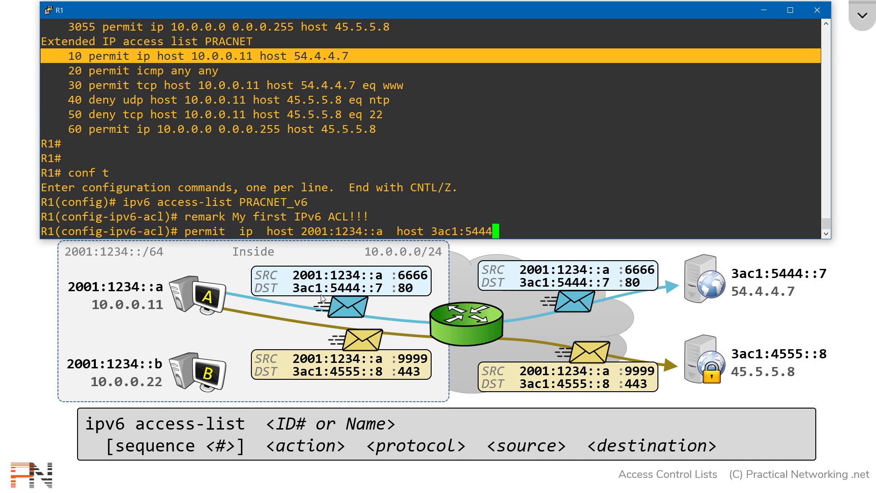
text(::7)
key(Return)
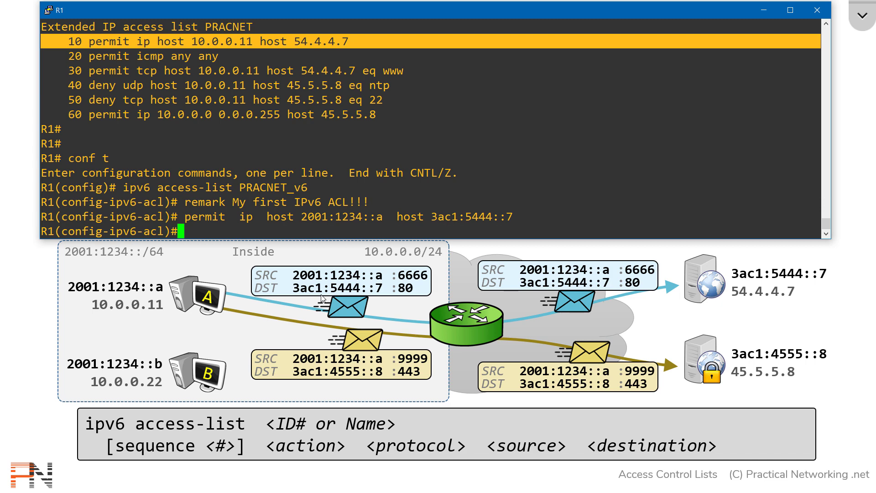
Step: Permit ip from 2001:1234::/64 to host 3ac1:4555::8, and permit icmp any any
click(133, 259)
text(permit  )
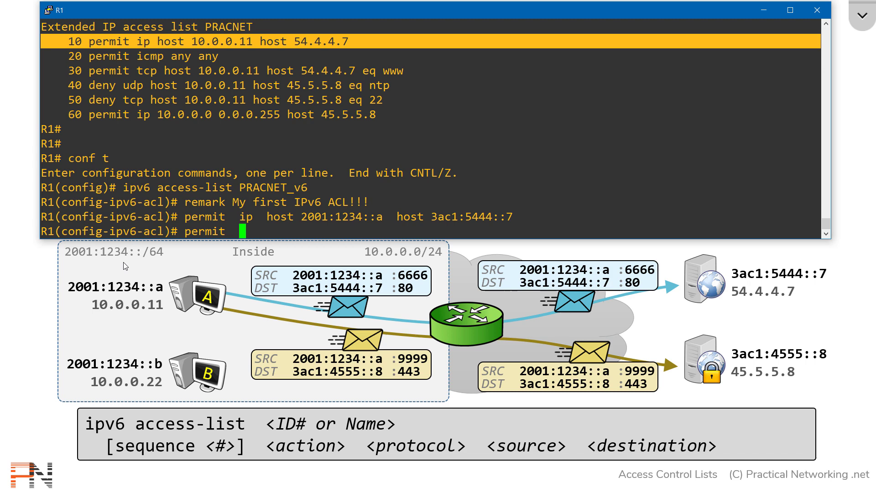
text(ip  )
text(2001)
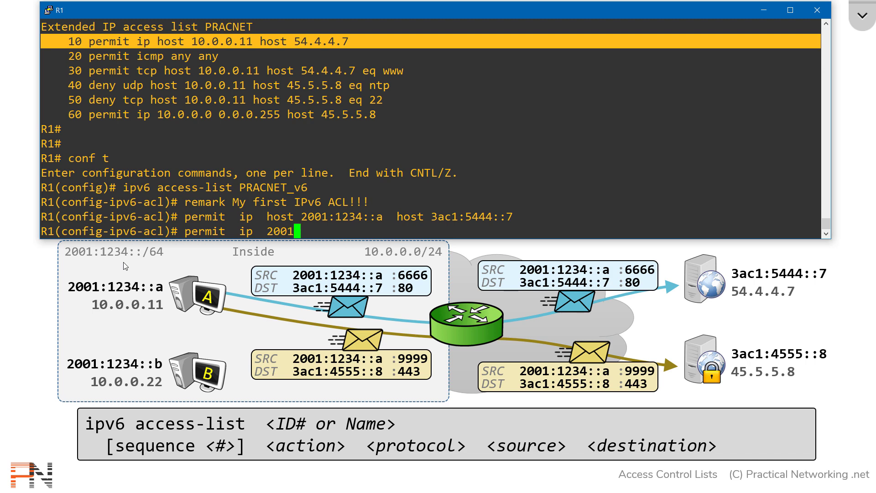
text(:1234)
text(::)
text(/64)
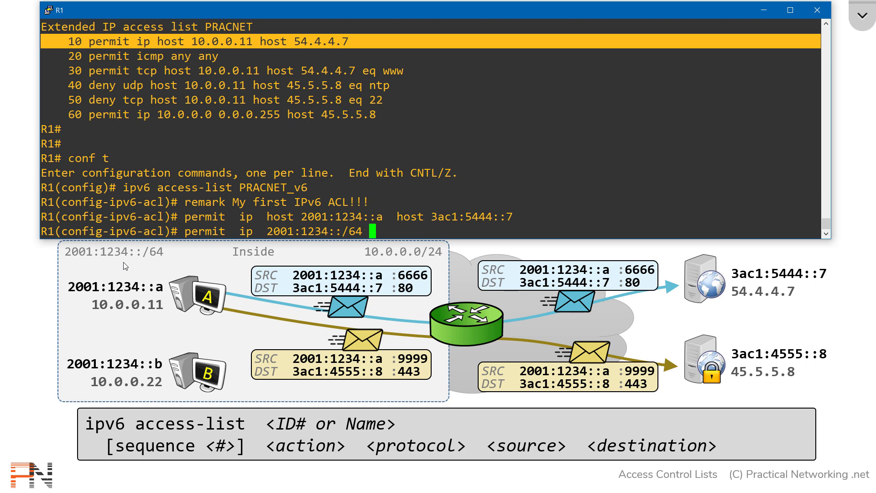
text(     h)
text(ost)
text(3a)
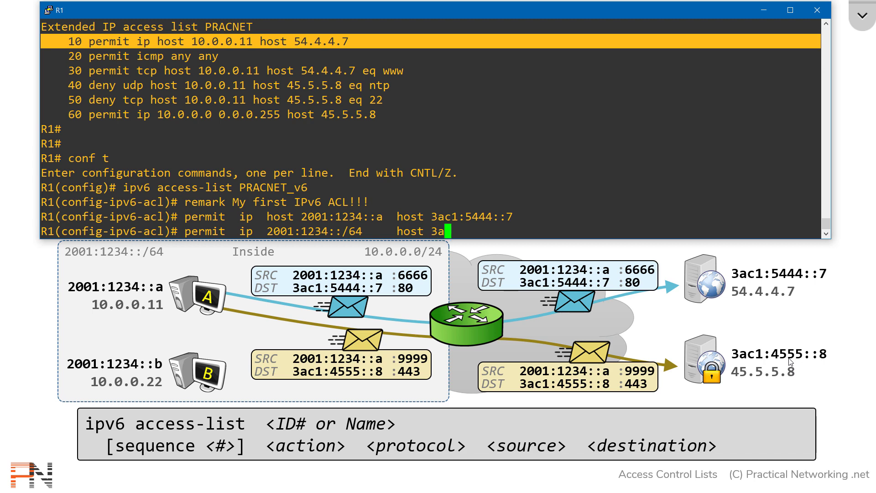
text(c1:4555)
text(::8)
key(Return)
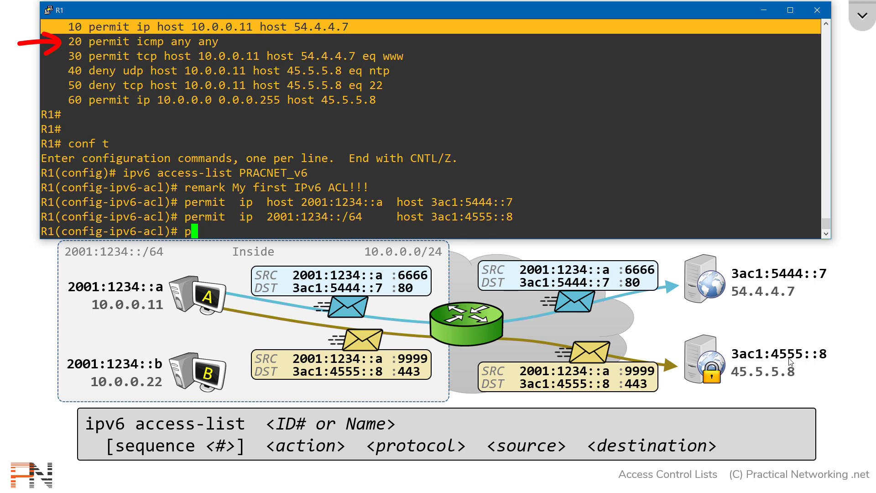
text(permit )
text( icmp  any an)
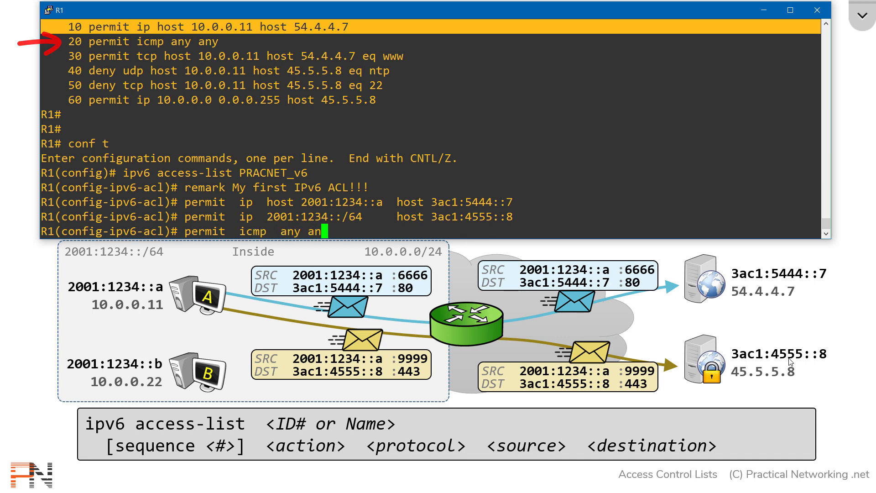
text(y)
key(Return)
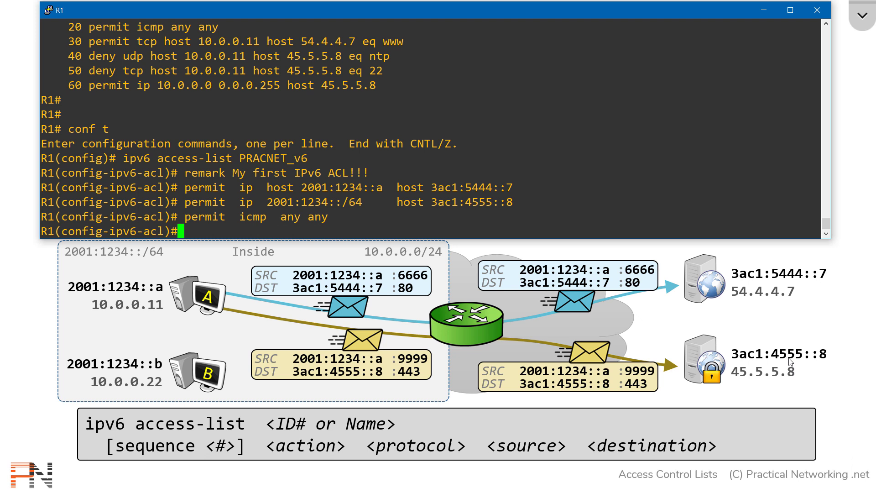
Step: Highlight host 3ac1:5444::7, prefix 2001:1234::/64 and the icmp 'any' source
mouse_move(185, 186)
mouse_down()
mouse_move(227, 202)
mouse_move(227, 215)
mouse_up()
click(247, 204)
drag(267, 187, 510, 187)
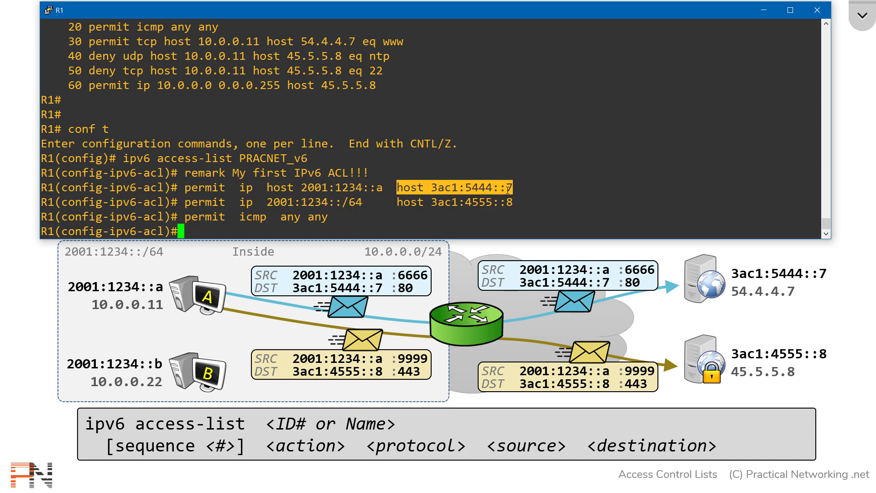
drag(253, 202, 362, 201)
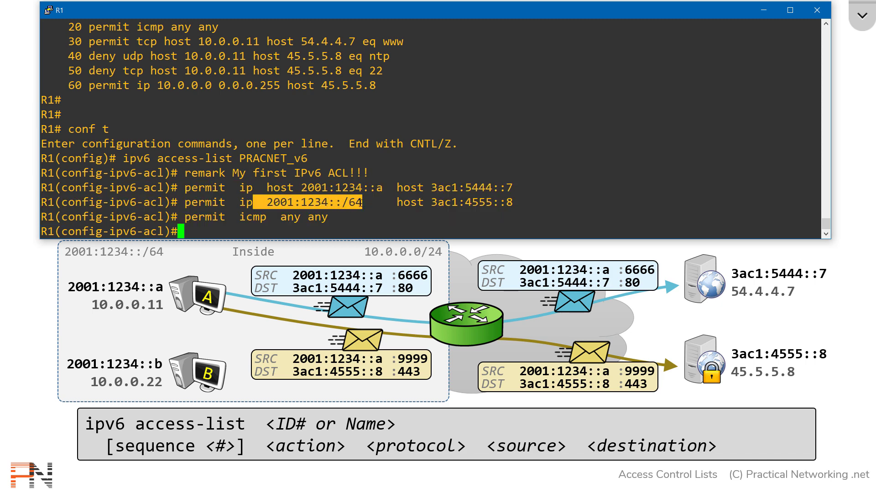
double_click(288, 217)
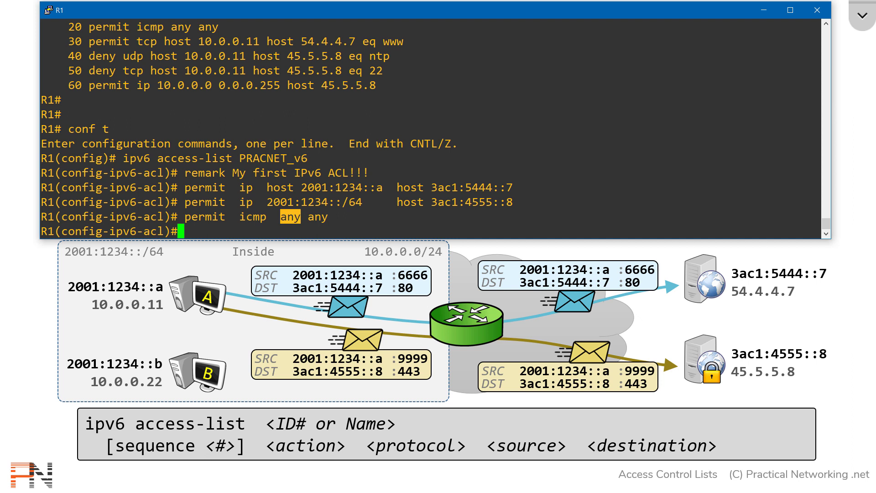
Step: Permit tcp from host 2001:1234::a eq 6666 to host 3ac1:5444::7 eq 80, highlighting eq 6666
click(553, 186)
text(permit )
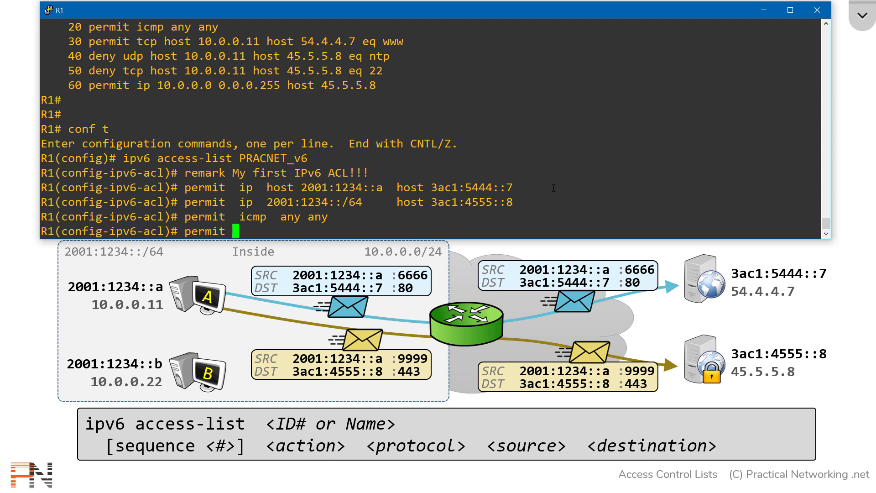
text( tcp  )
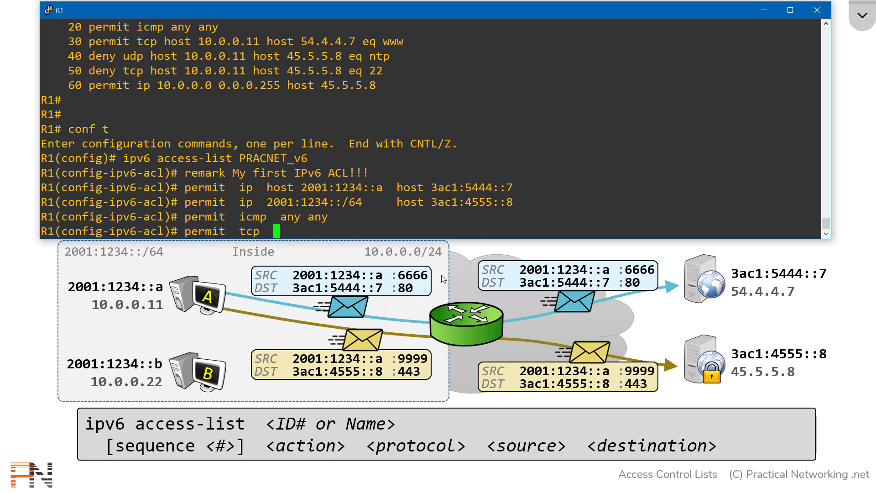
text(host 2001:)
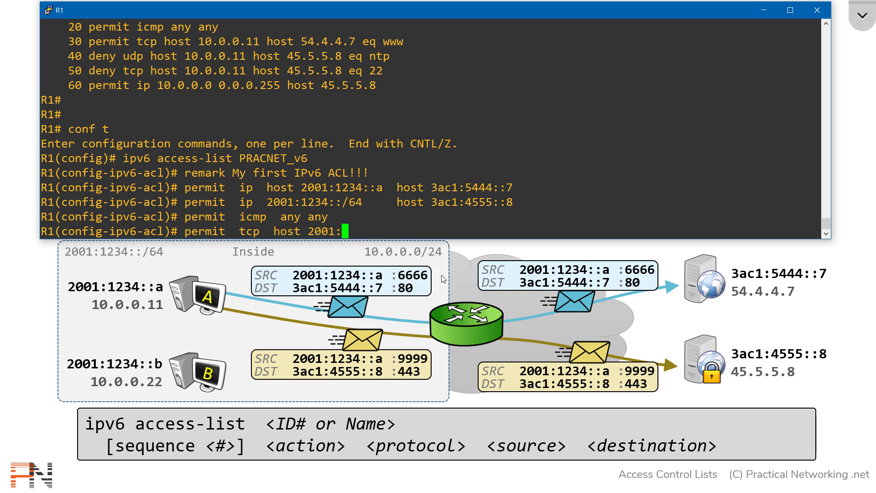
text(1234::a)
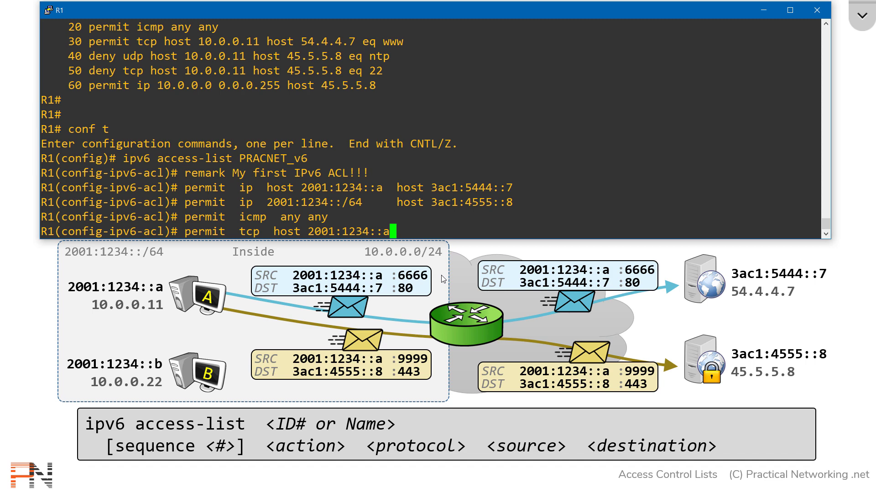
text( eq 6666)
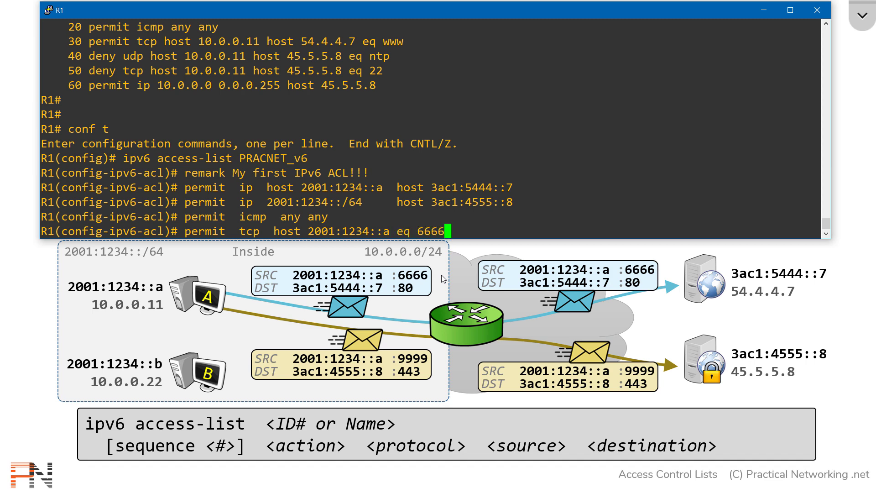
text(  host)
text( 3ac)
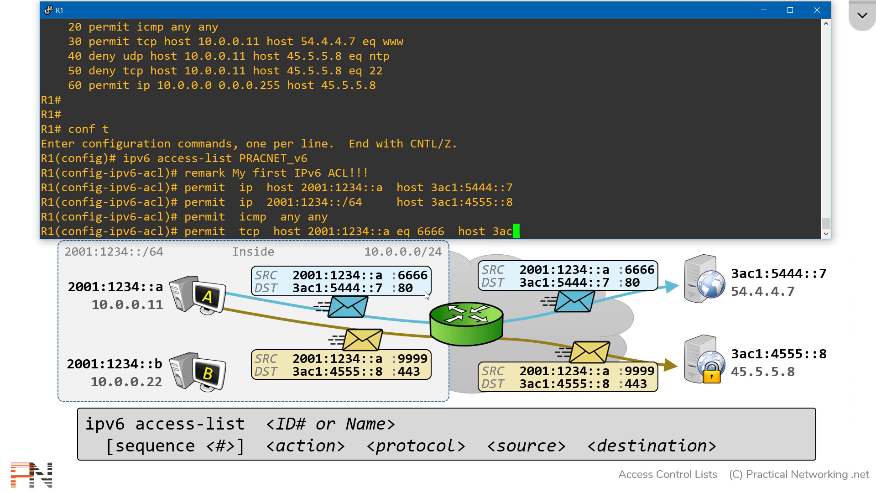
text(1:5444::7)
text( eq 80)
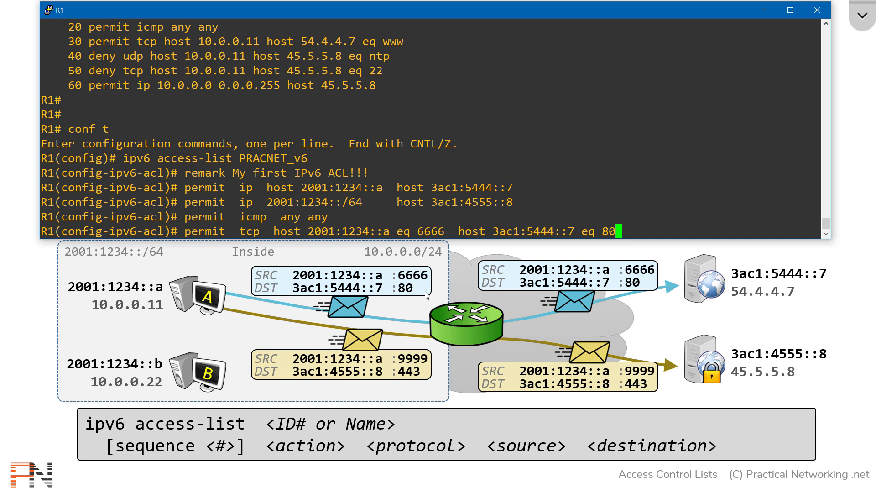
key(Return)
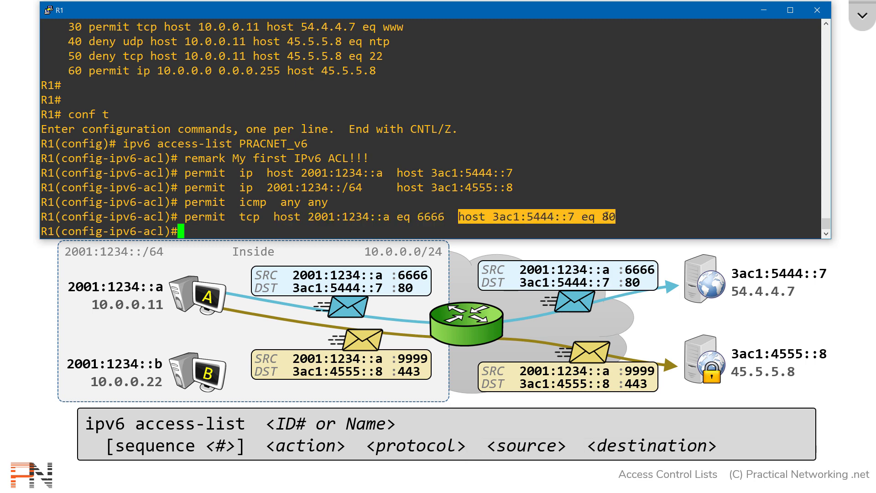
drag(447, 217, 397, 217)
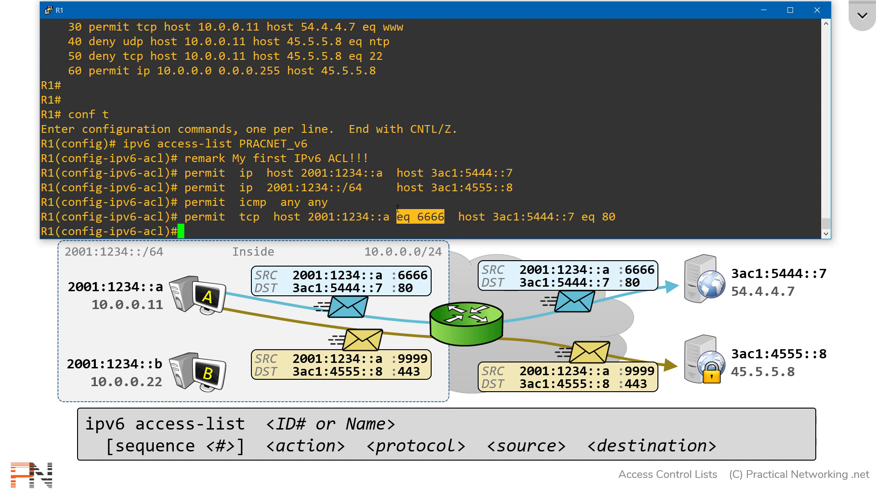
triple_click(402, 216)
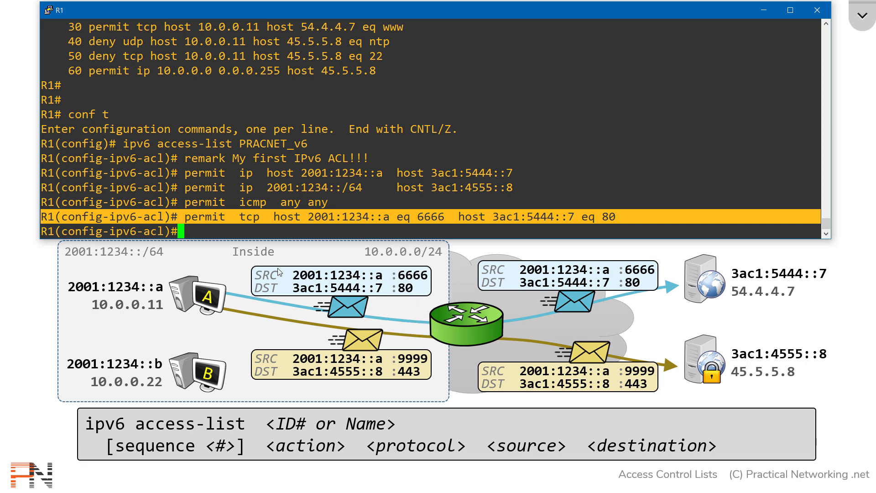
click(294, 229)
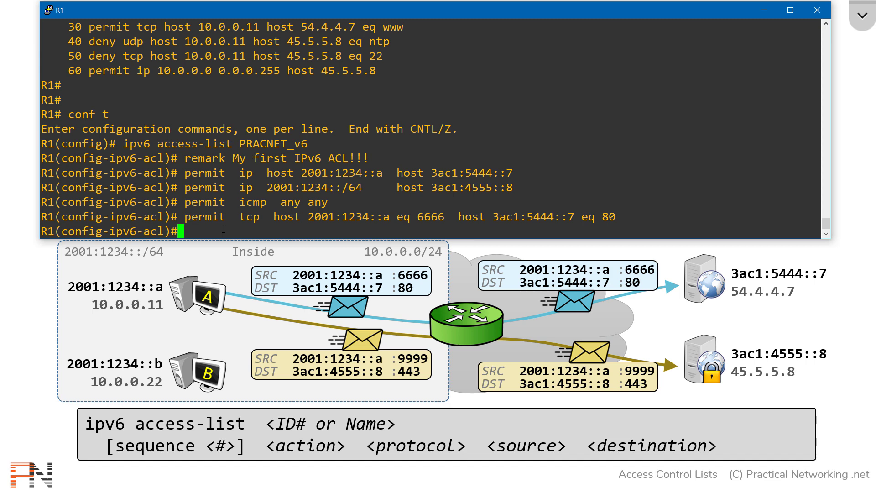
Step: Paste together and submit 'permit tcp host 2001:1234::a host 3ac1:5444::7 eq 80'
drag(185, 217, 385, 216)
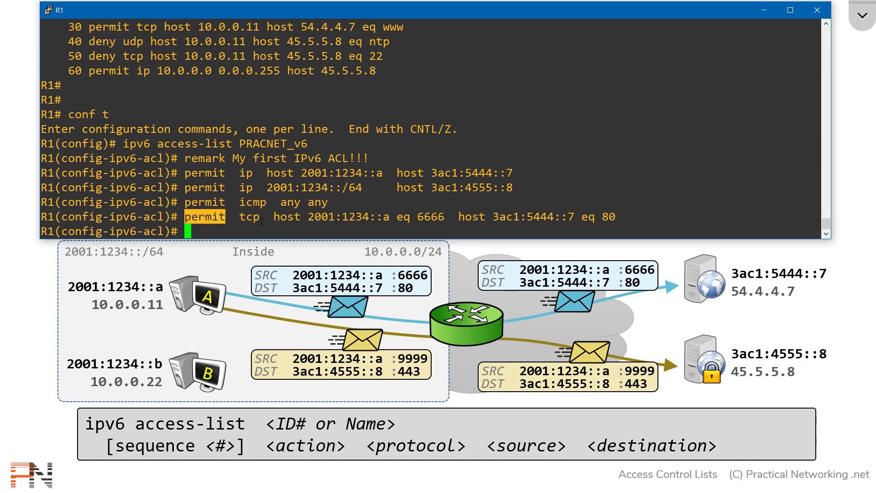
right_click(386, 217)
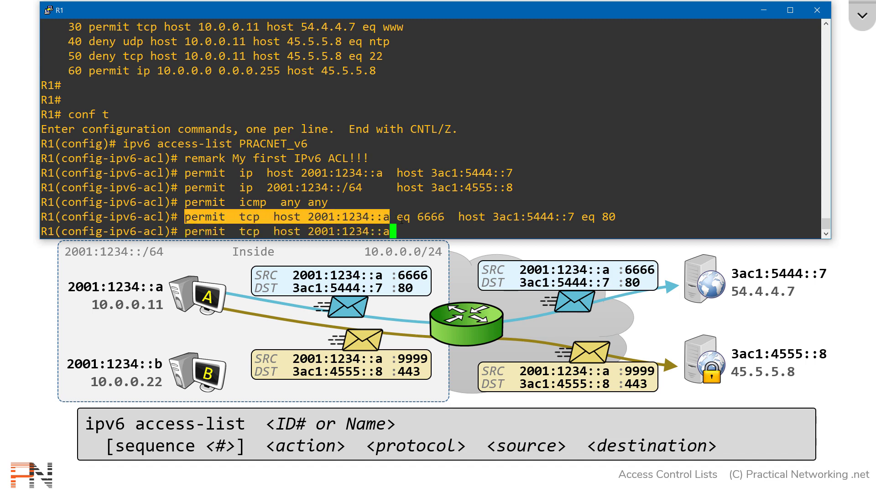
drag(397, 217, 435, 218)
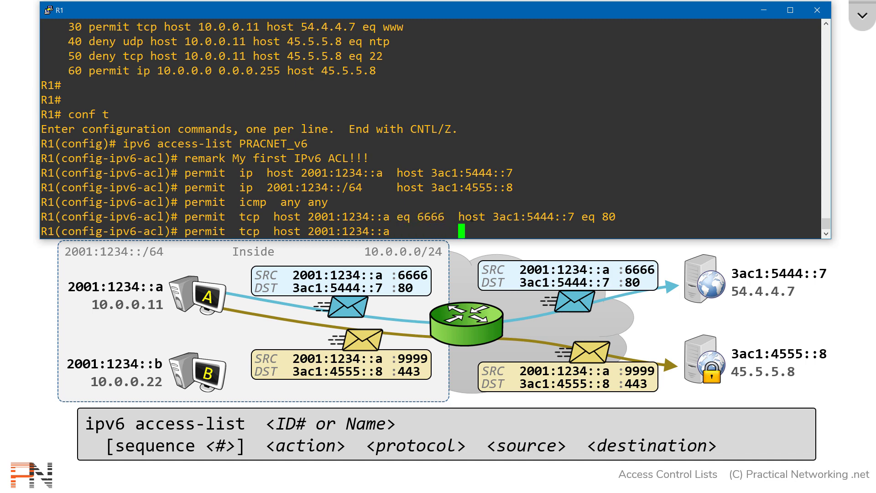
drag(459, 217, 615, 217)
right_click(612, 185)
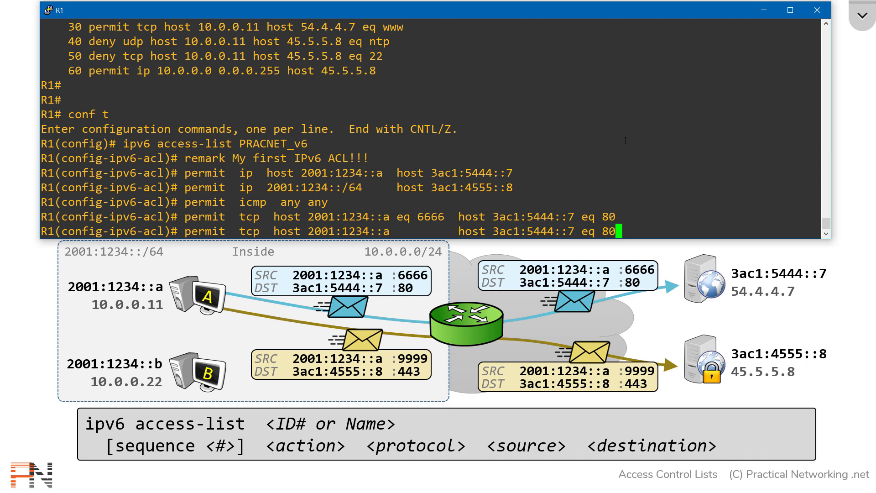
key(Return)
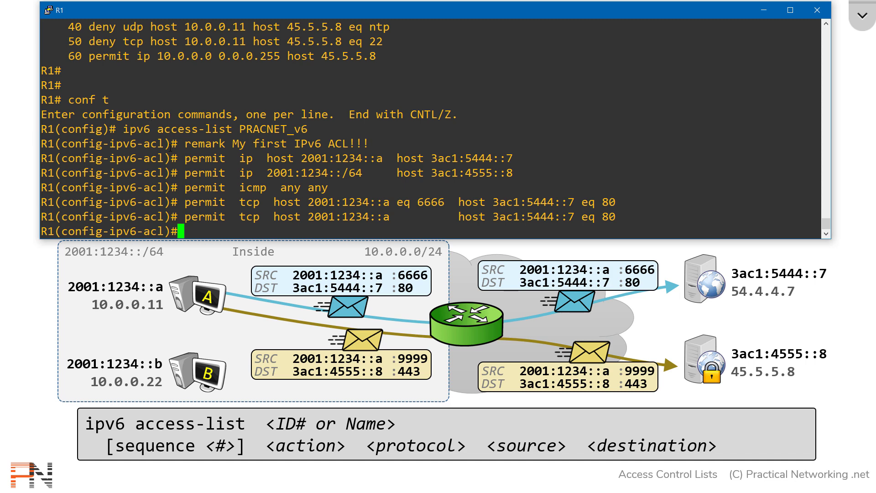
Step: Mark the five permit entries in the output to point them out
drag(41, 158, 817, 217)
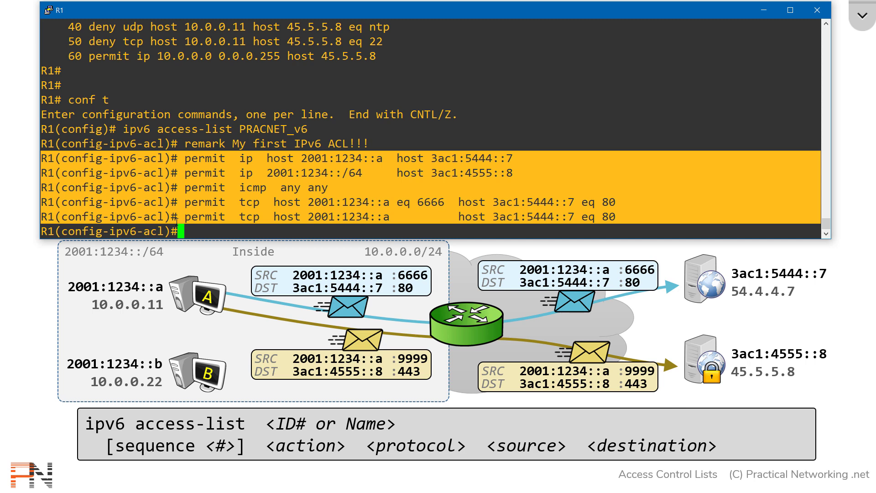
drag(616, 217, 232, 158)
click(232, 159)
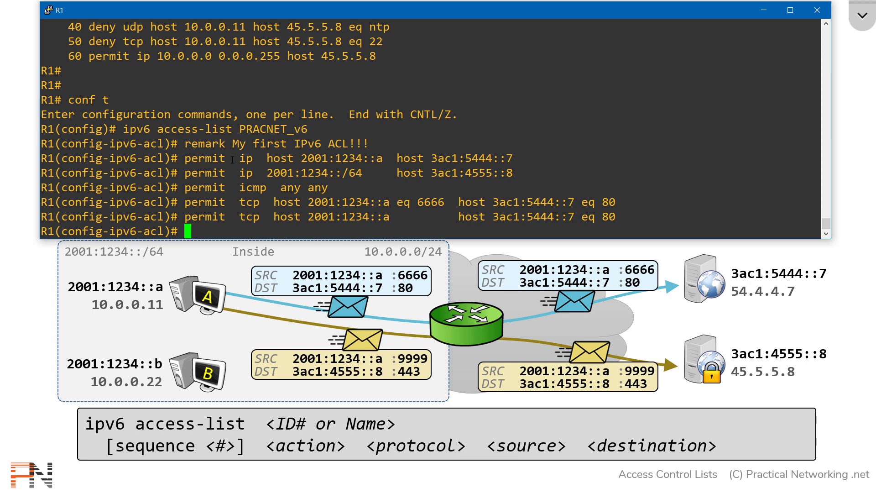
text(deny)
text(    udp  )
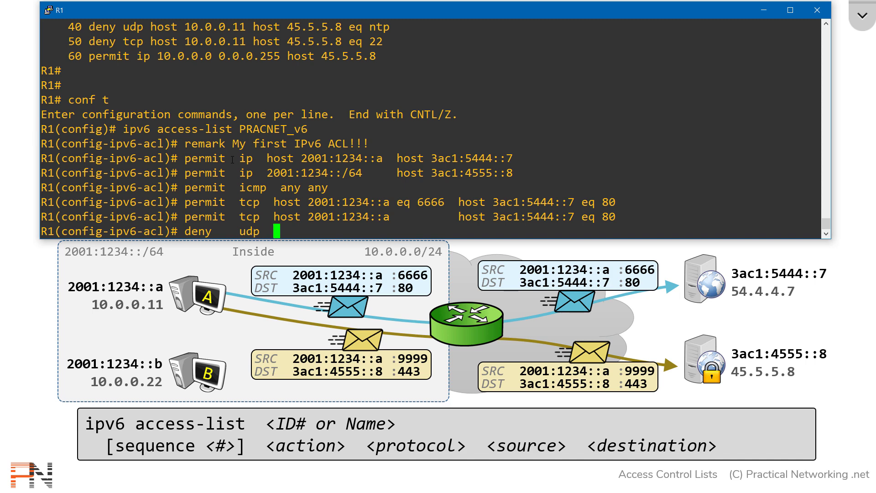
text(200)
text(1:1234:)
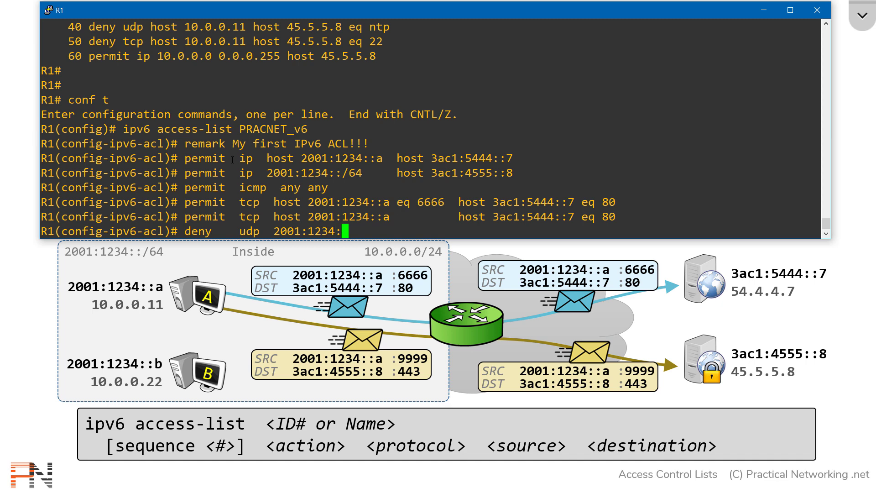
text(:/64    )
text(host)
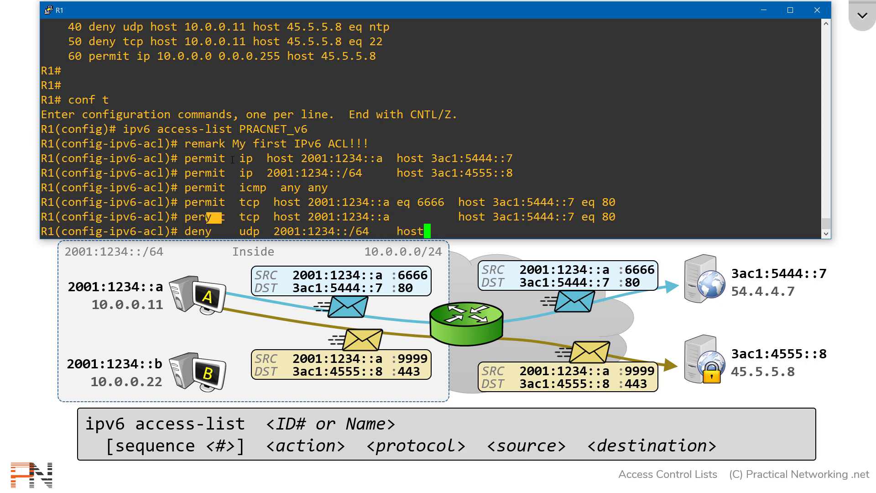
text( 3ac1:4555)
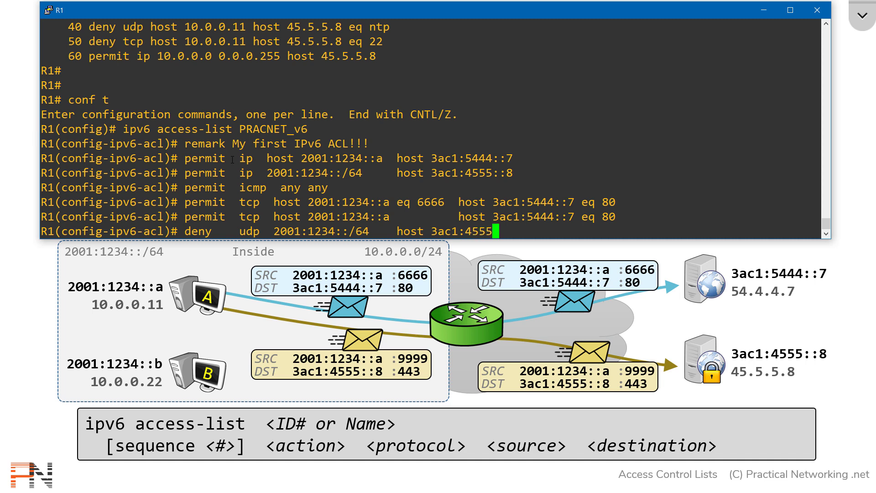
text(::8)
Step: Deny udp from 2001:1234::/64 to host 3ac1:4555::8 in PRACNET_v6
key(Return)
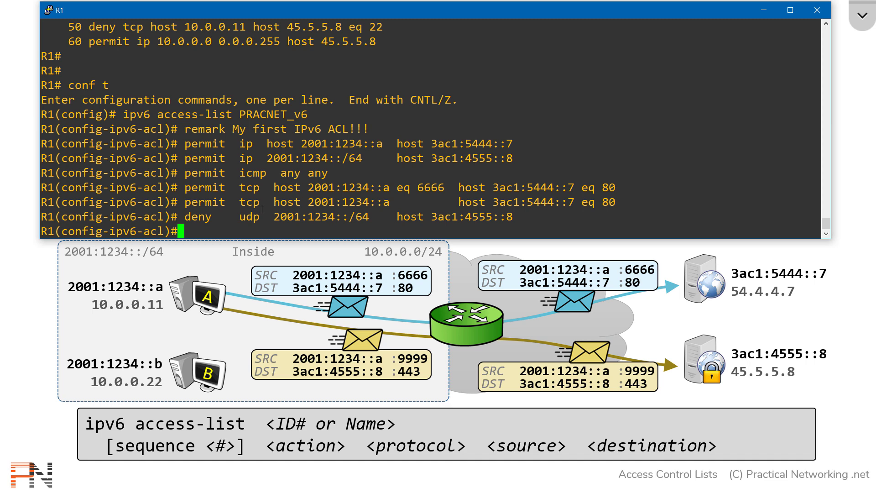
Step: Remove the broad 'deny udp 2001:1234::/64 host 3ac1:4555::8' entry with a 'no' command
right_click(536, 216)
key(ctrl+a)
text(no)
key(Return)
Step: Re-add the deny udp entry restricted to eq 123
right_click(537, 216)
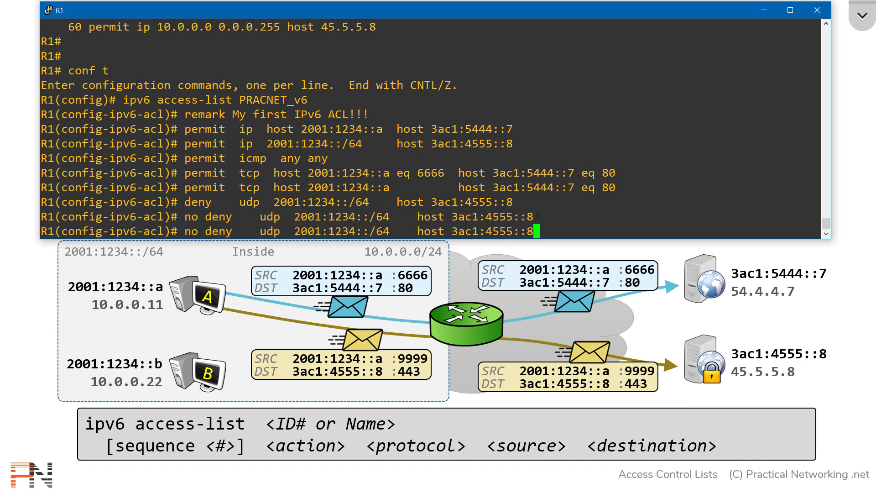
text(eq 123)
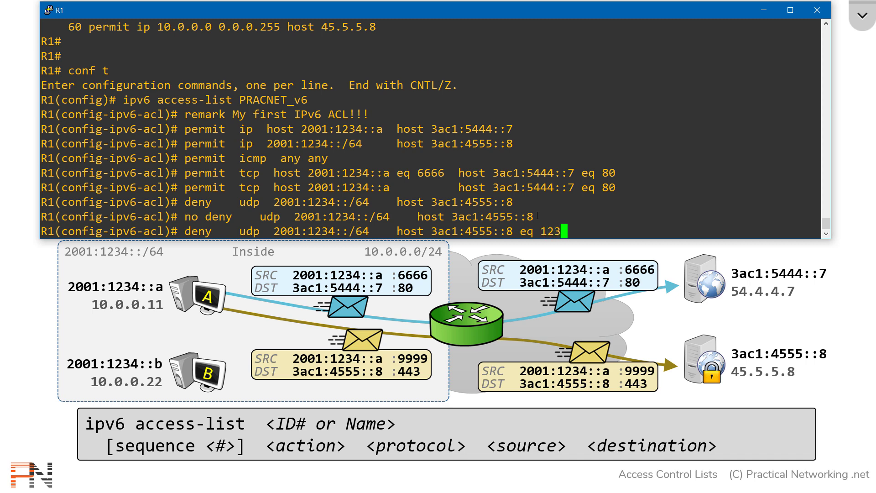
key(Return)
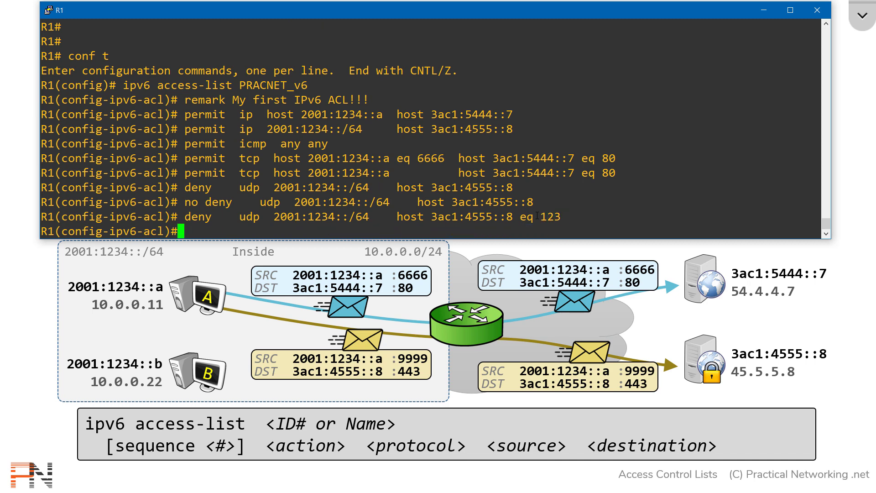
key(Return)
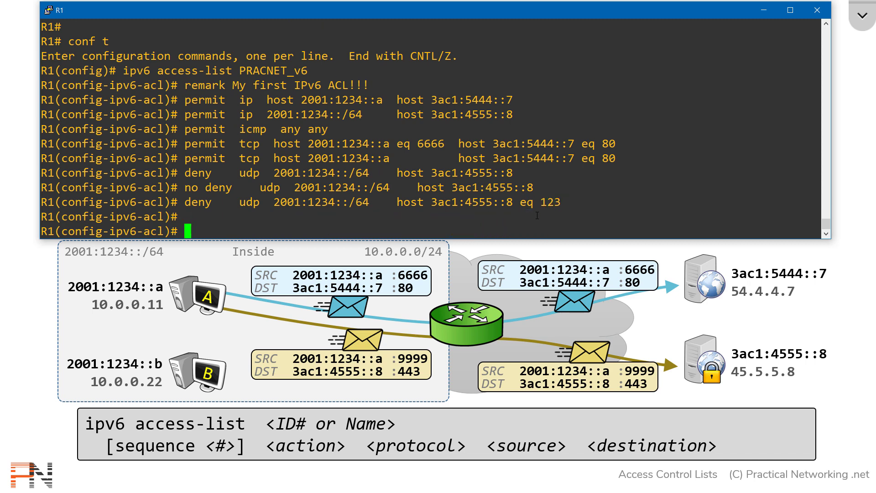
key(ctrl+z)
text(show access-list)
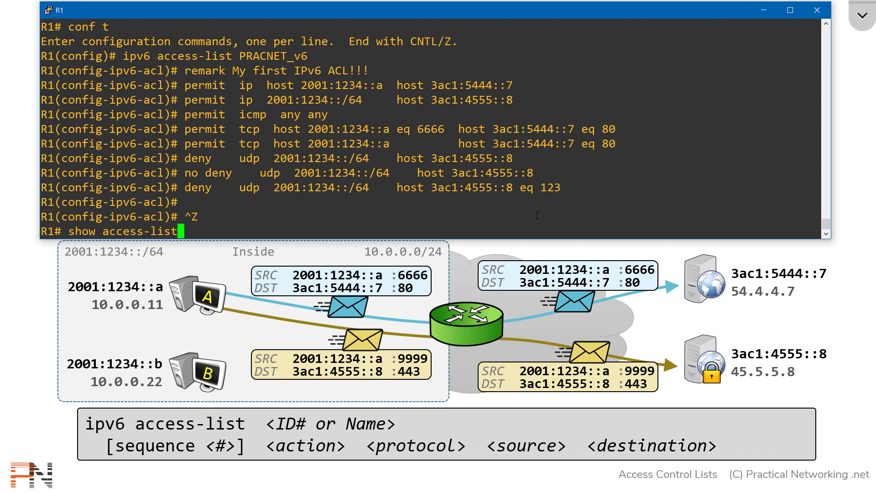
key(Return)
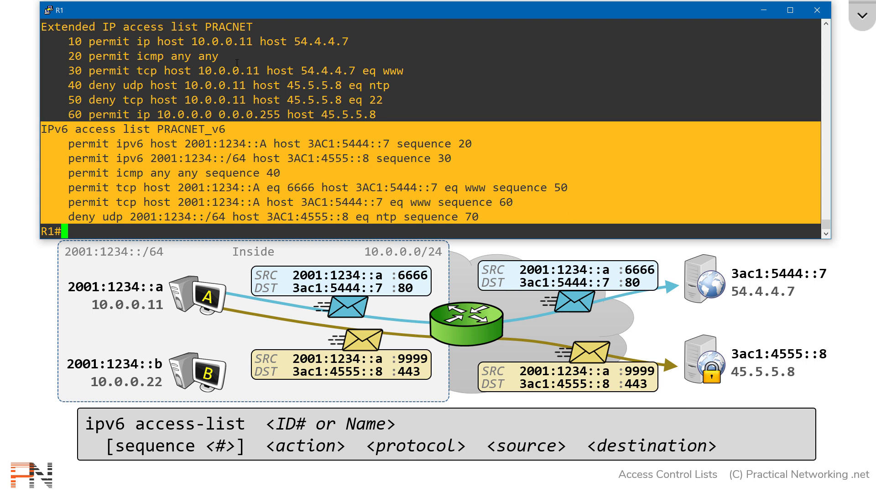
drag(220, 28, 216, 113)
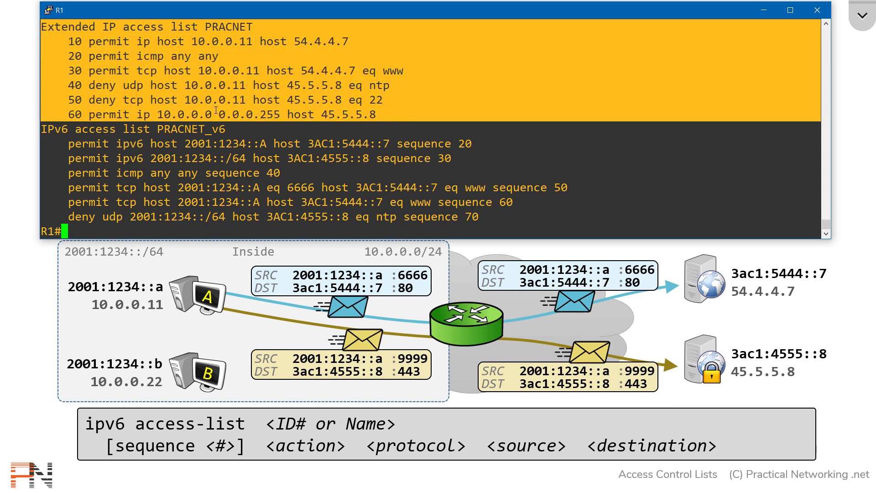
click(71, 42)
double_click(71, 43)
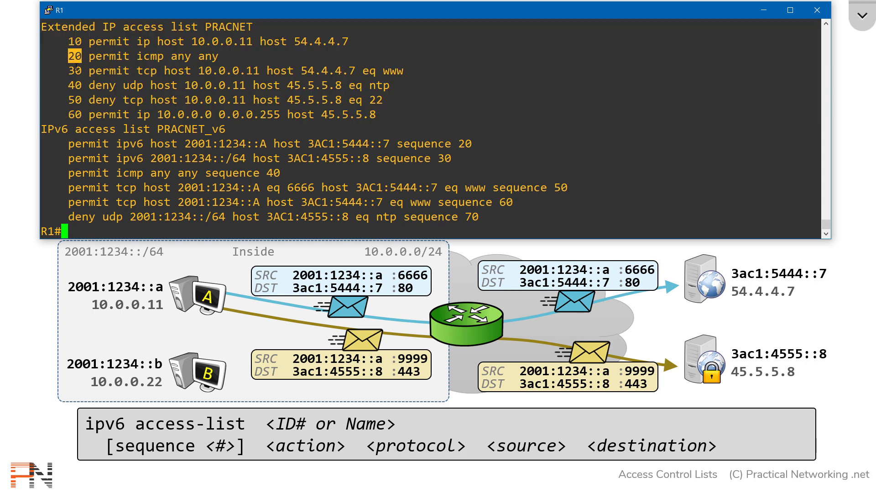
double_click(74, 71)
drag(42, 129, 107, 211)
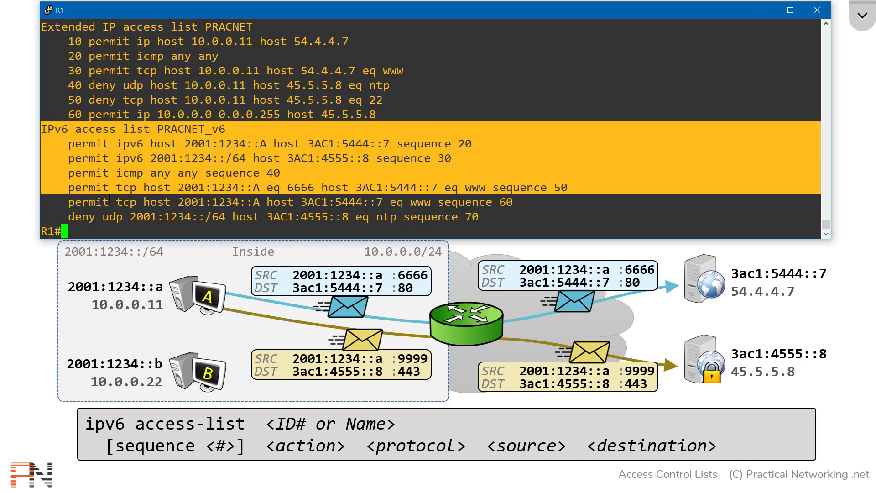
double_click(411, 144)
drag(410, 143, 466, 145)
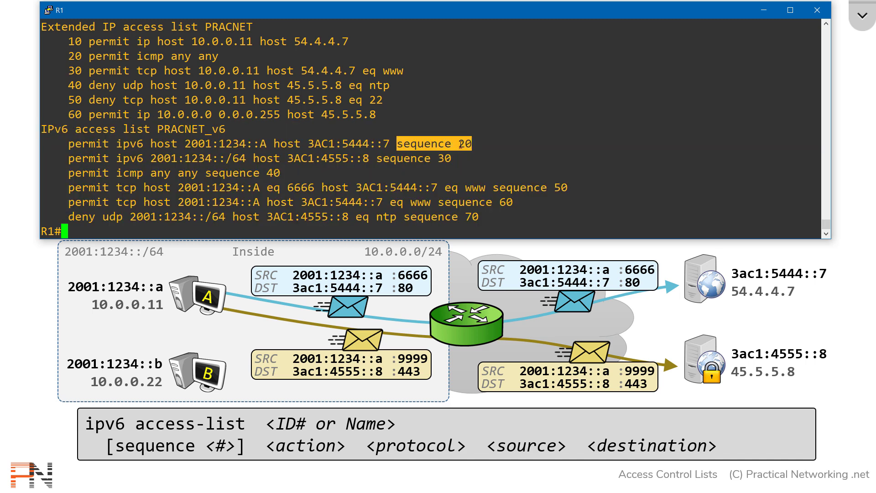
click(418, 162)
double_click(397, 158)
drag(397, 159, 441, 159)
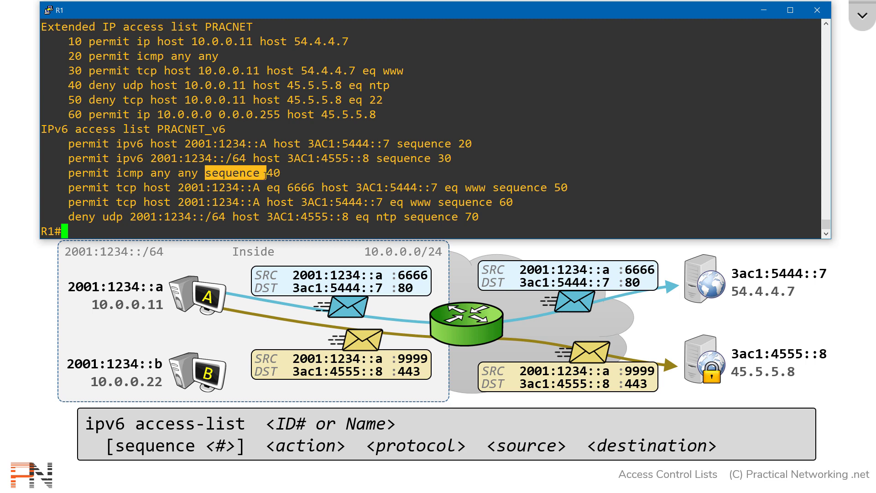
drag(205, 173, 279, 173)
drag(493, 187, 567, 187)
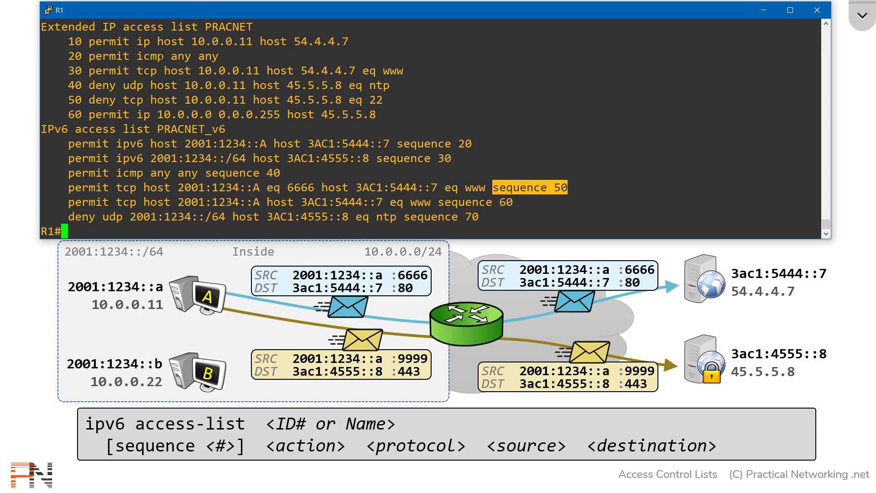
double_click(143, 42)
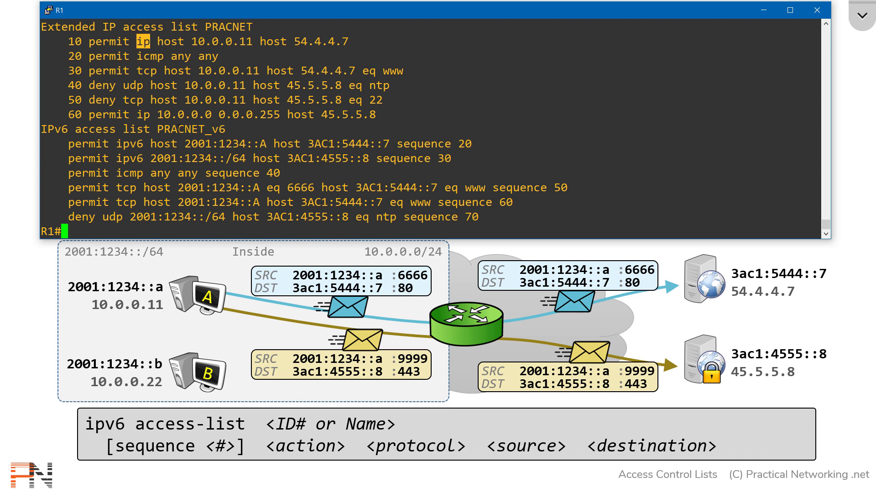
double_click(130, 144)
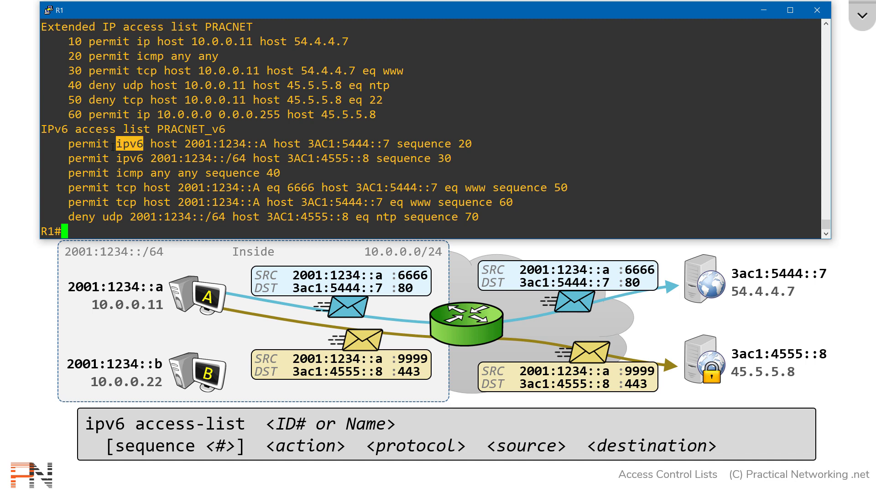
double_click(130, 158)
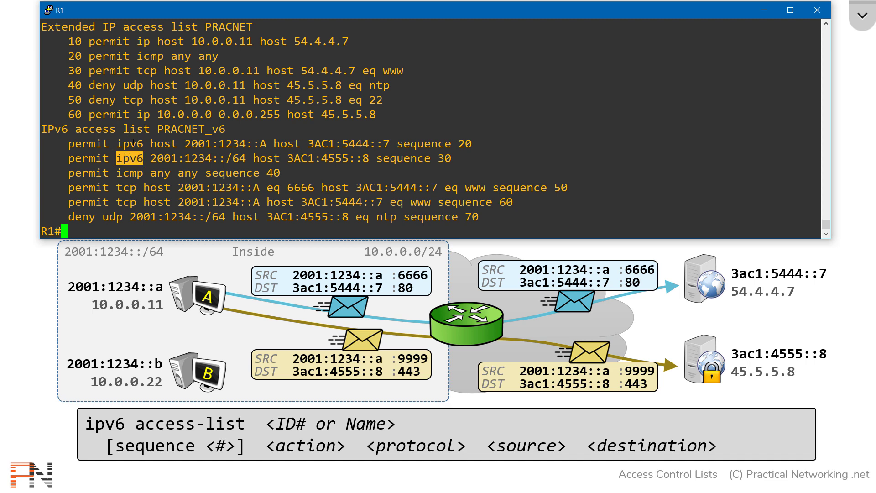
double_click(133, 143)
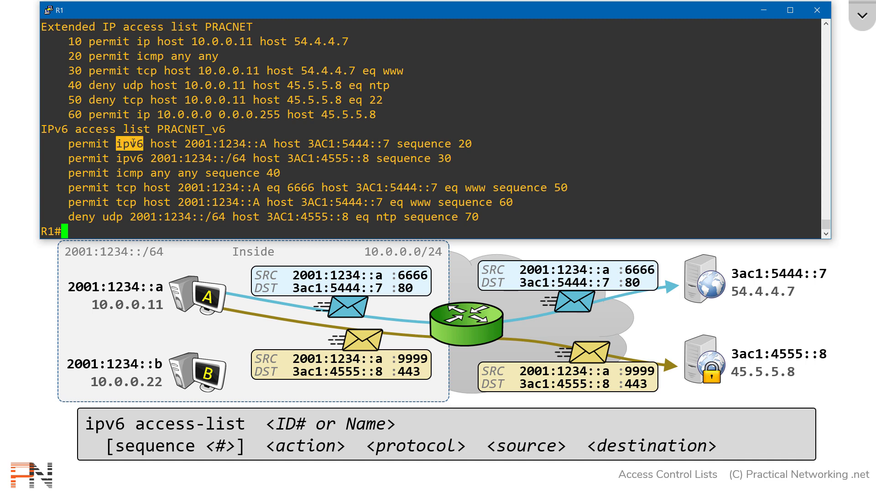
double_click(133, 158)
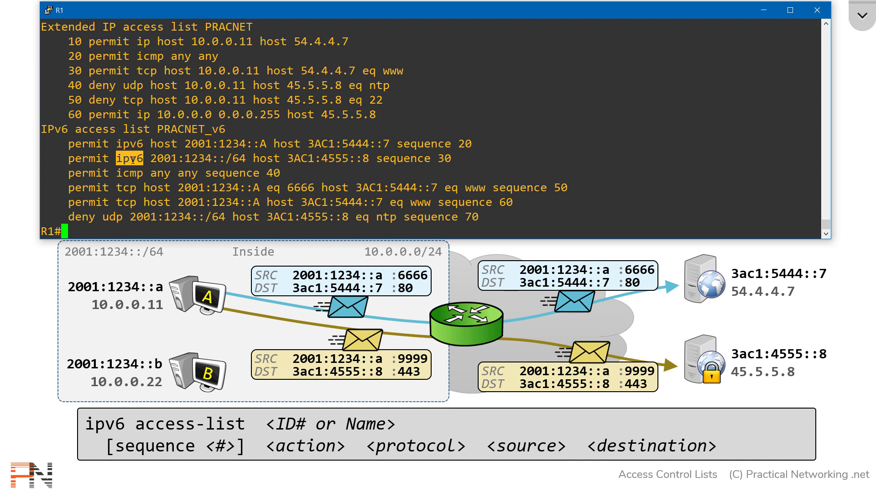
double_click(144, 42)
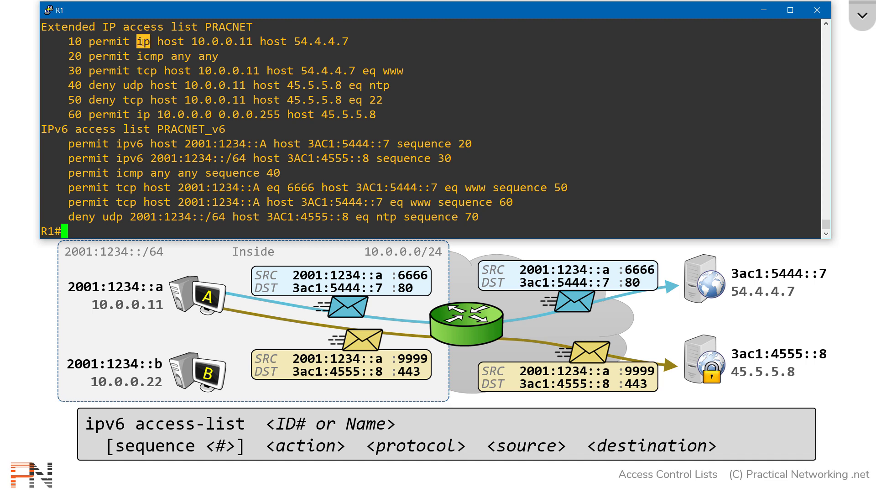
double_click(130, 144)
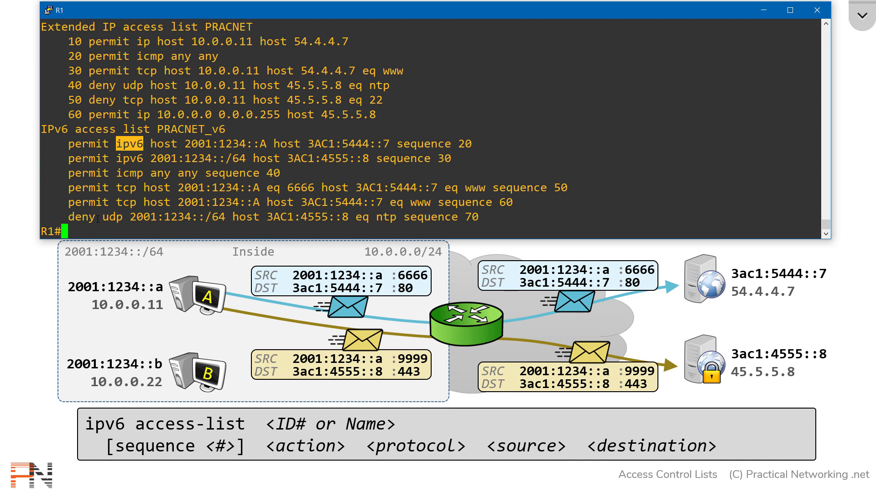
triple_click(98, 217)
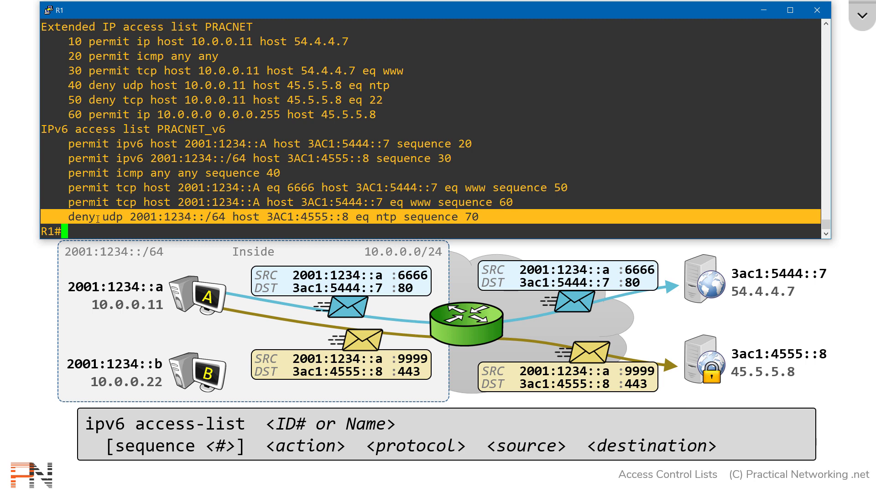
triple_click(140, 158)
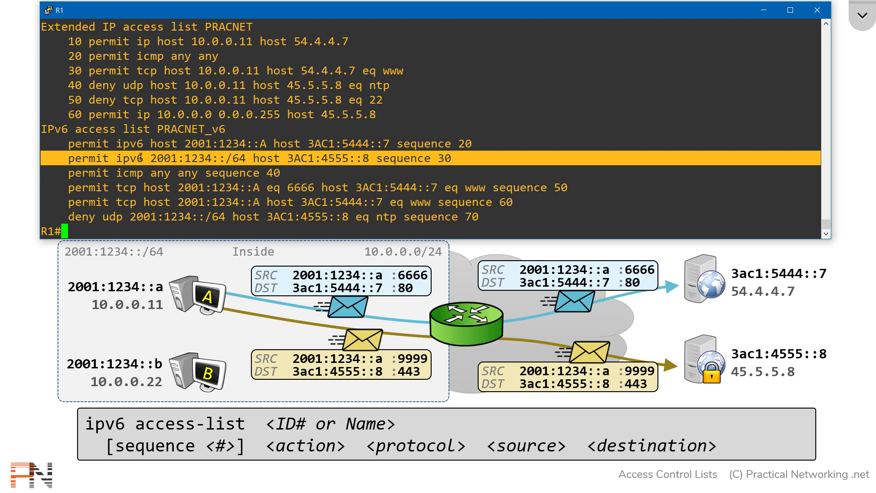
triple_click(132, 216)
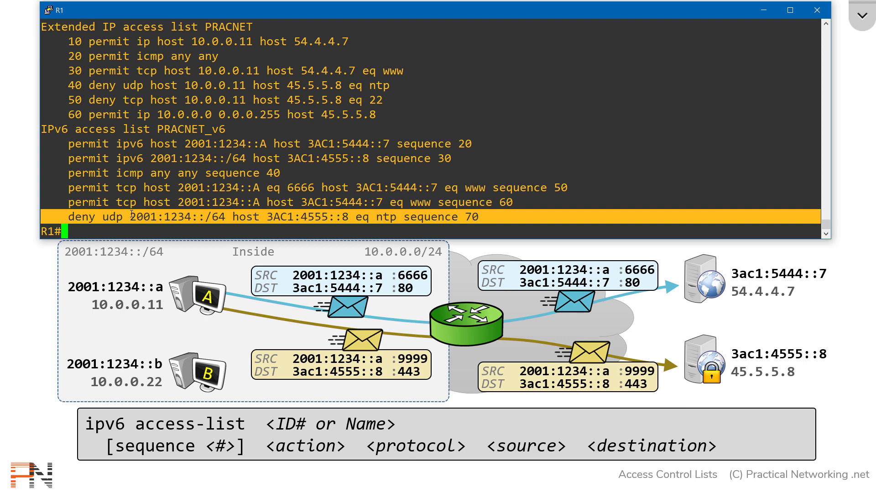
triple_click(132, 217)
triple_click(146, 159)
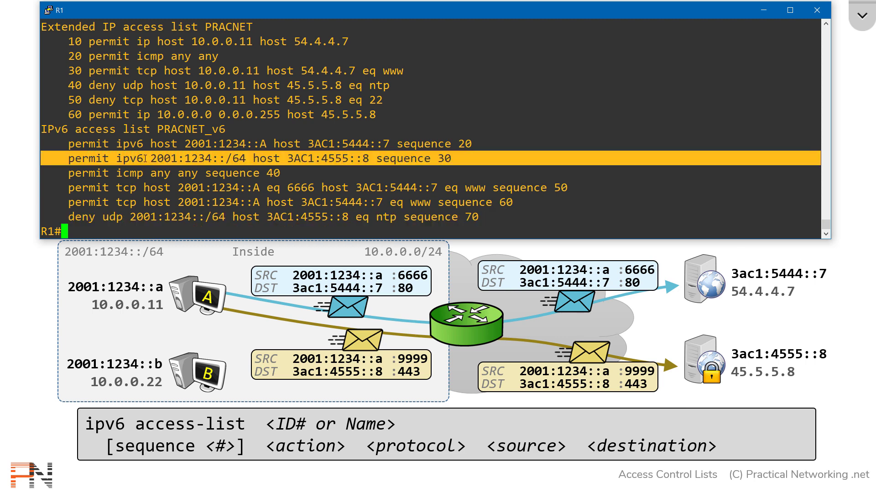
triple_click(145, 157)
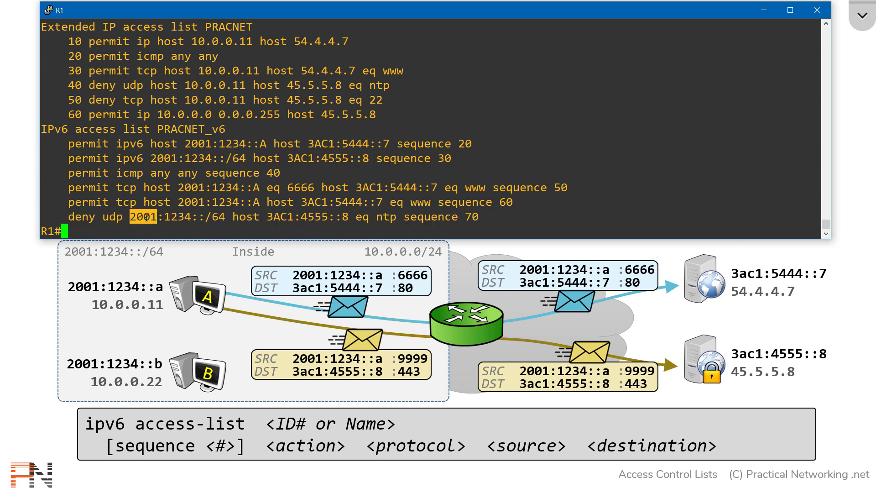
triple_click(132, 216)
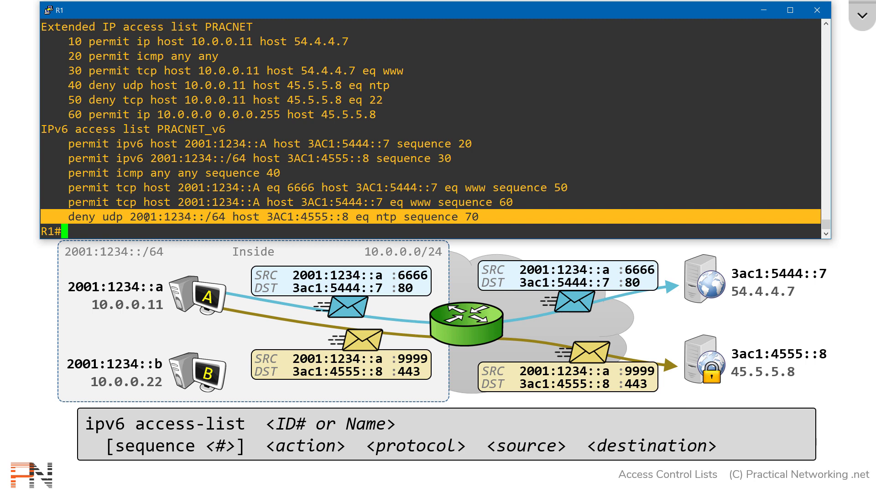
click(136, 216)
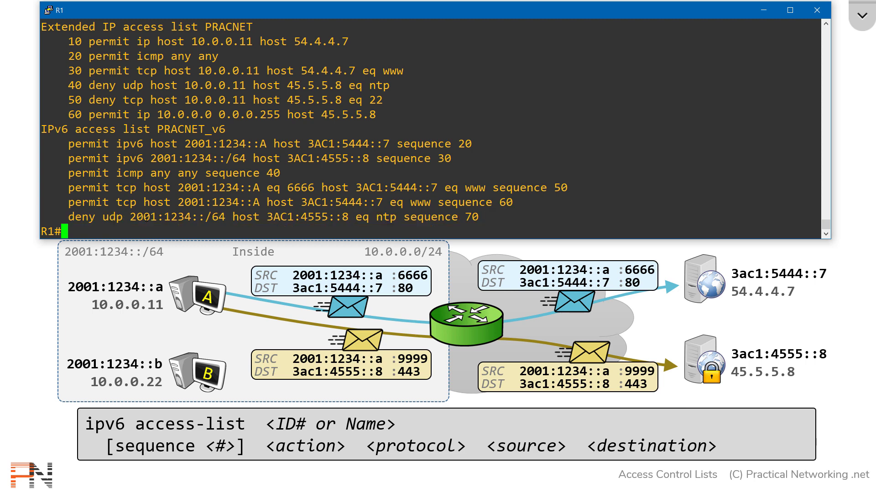
double_click(143, 217)
drag(423, 216, 477, 218)
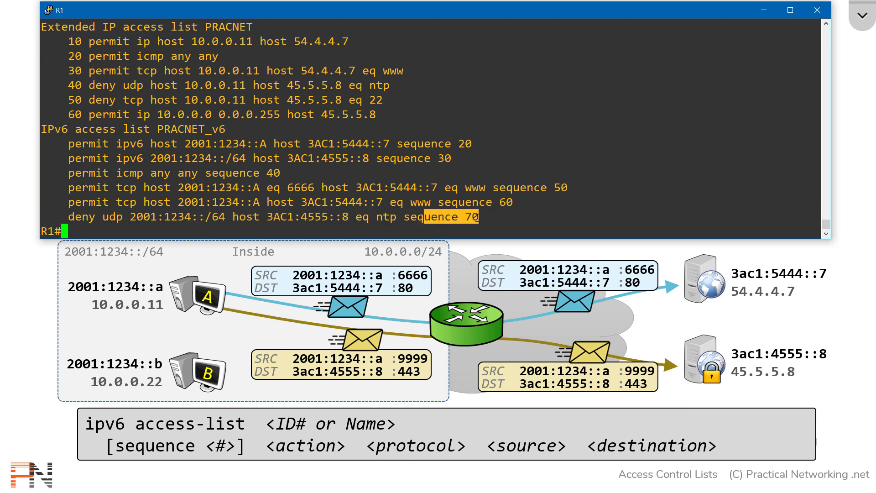
click(398, 216)
triple_click(398, 216)
Step: In PRACNET_v6 configuration, delete the entry at sequence 70
click(398, 216)
text(conf t)
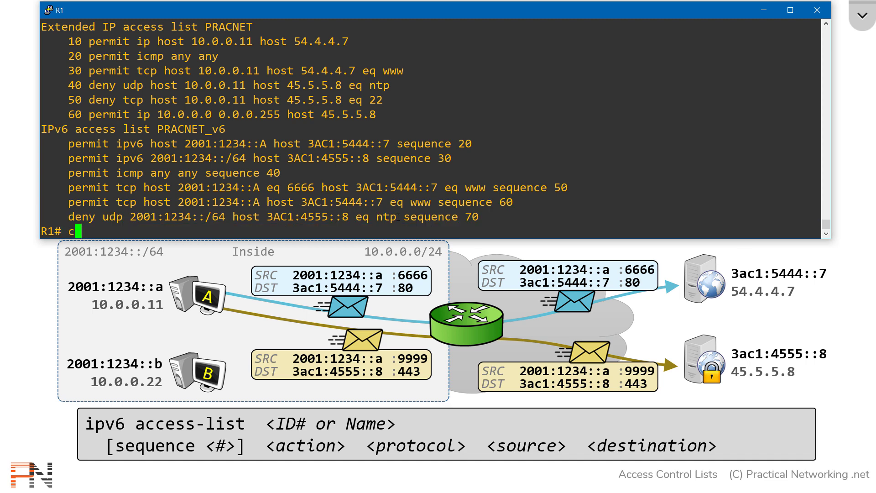
key(Return)
text(ipv6 ac)
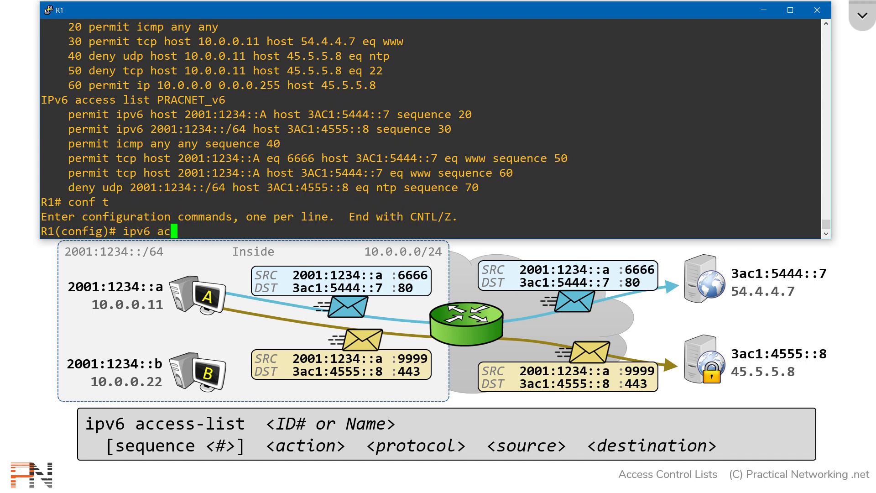
text(cess-list PRACN)
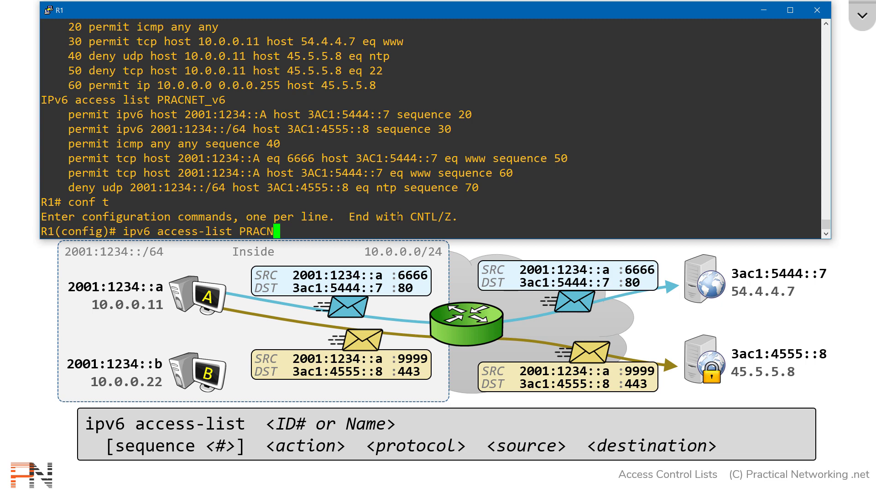
text(ET_v6)
key(Return)
text(no)
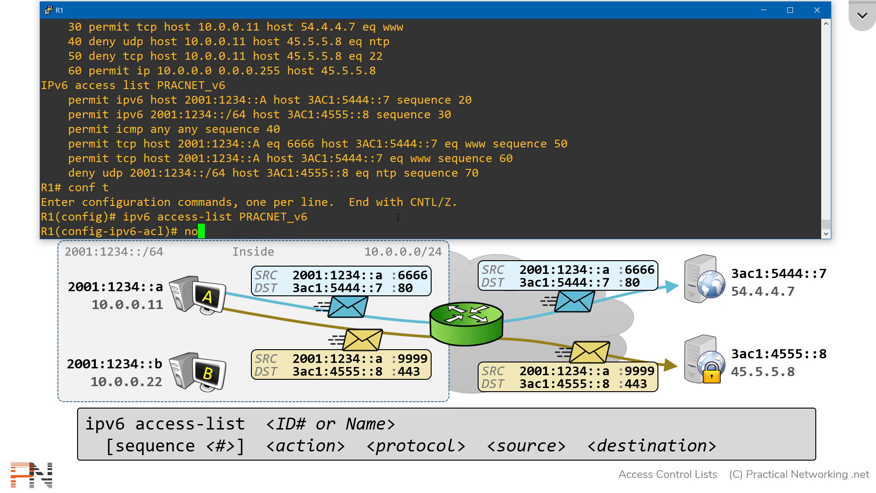
text( sequenc)
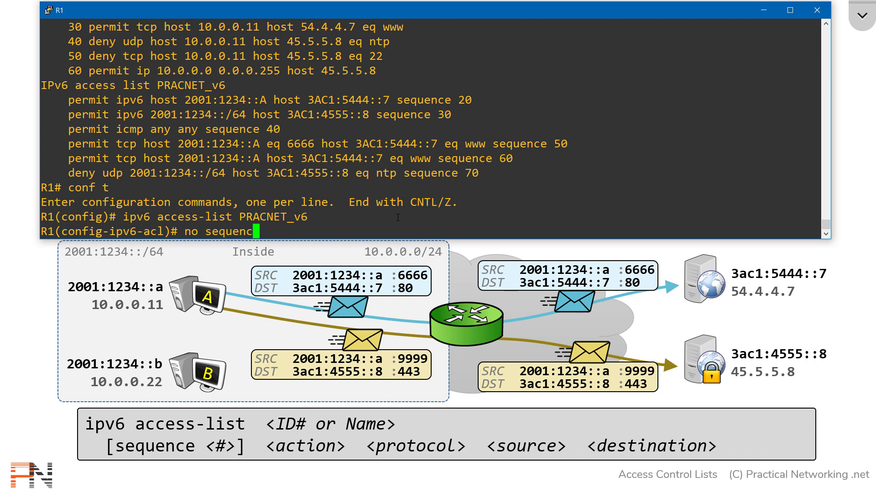
text(e 70)
key(Return)
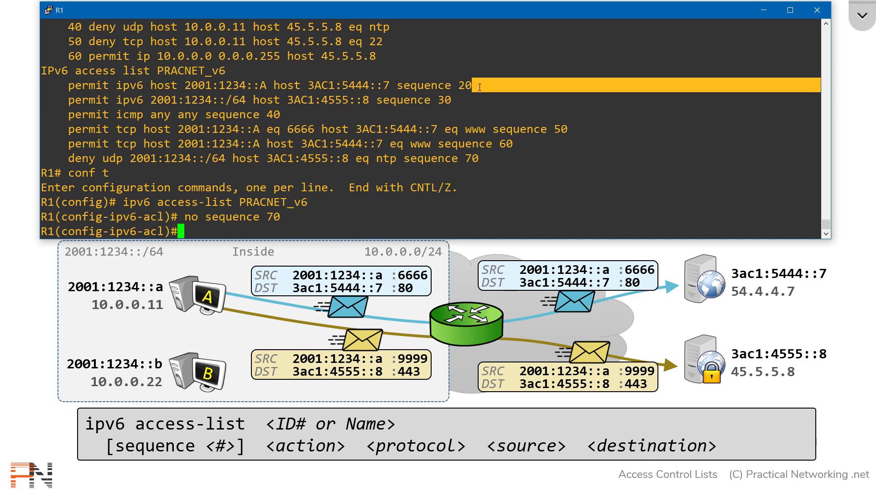
Step: Re-add the deny udp ntp rule as sequence 25, then exit configuration with Ctrl+Z
drag(484, 88, 459, 88)
double_click(449, 97)
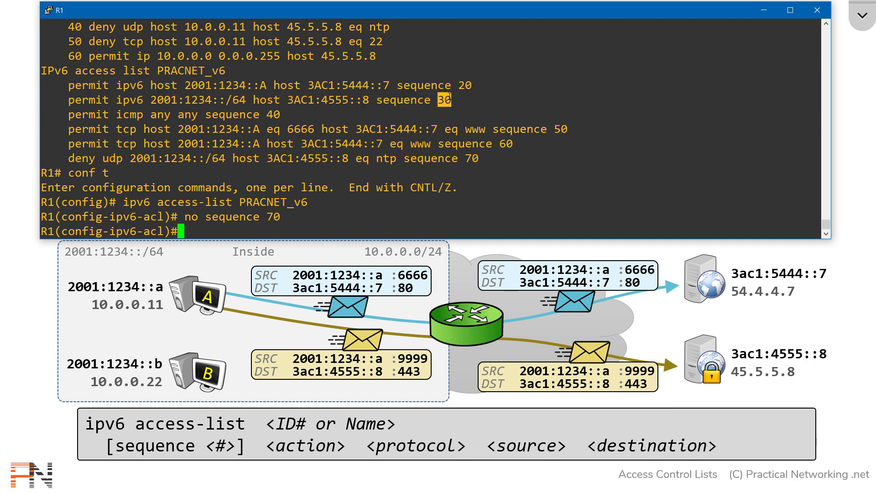
click(483, 97)
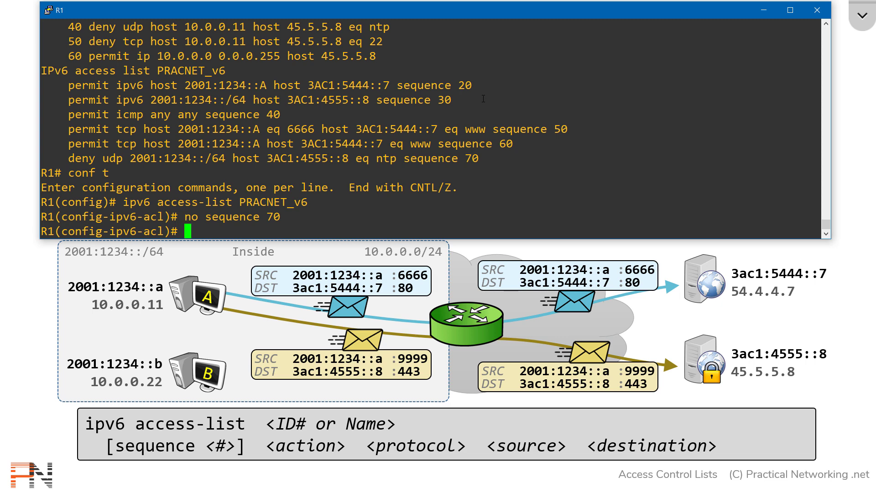
click(186, 457)
text(sequenc)
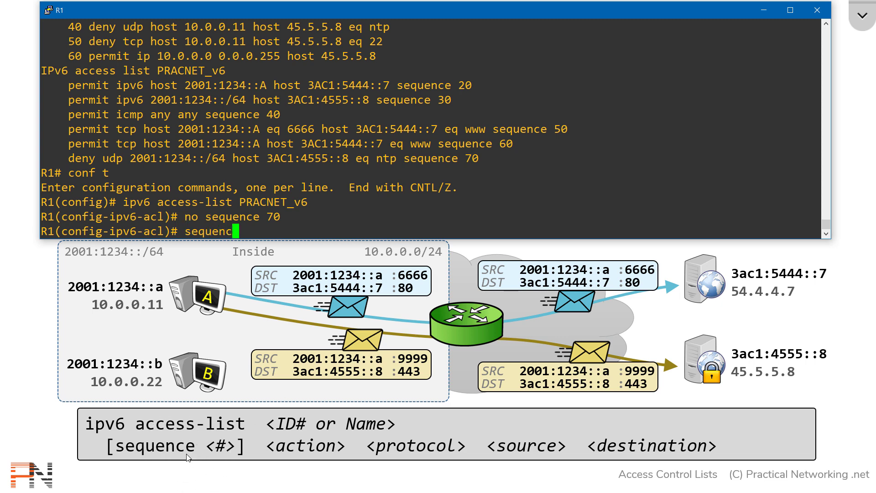
text(e 25)
drag(68, 158, 381, 160)
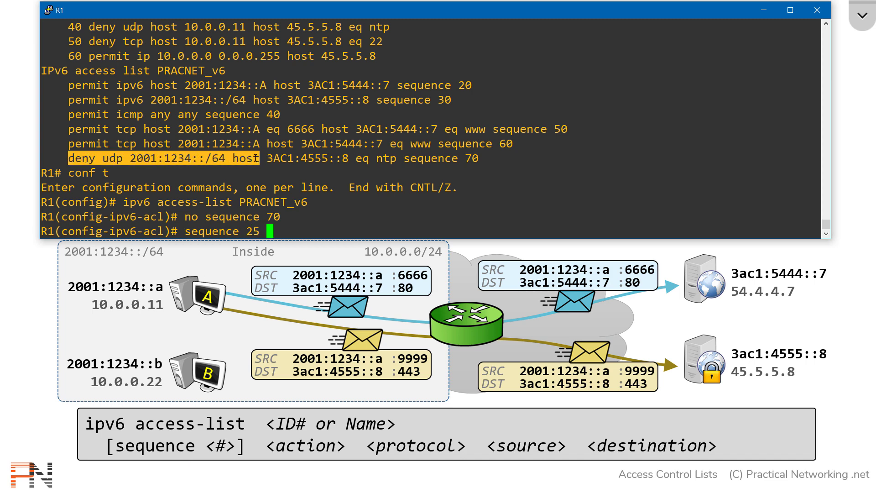
right_click(379, 177)
key(Return)
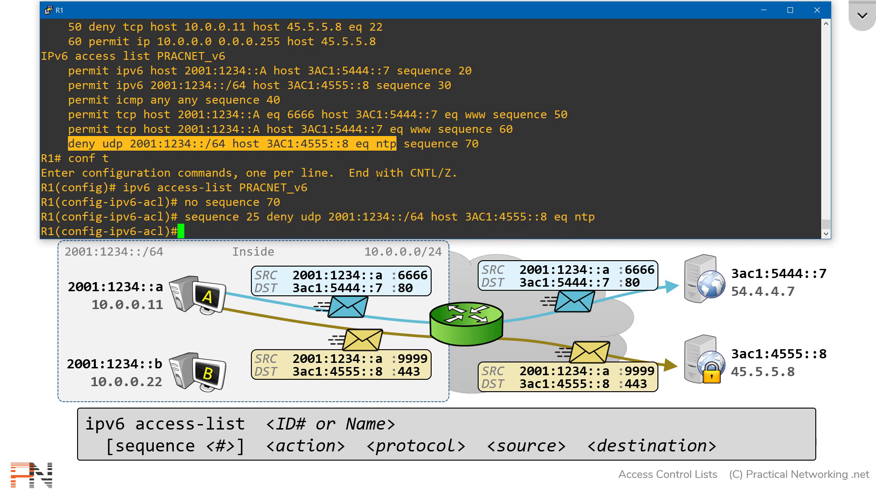
key(ctrl+z)
text(show ac)
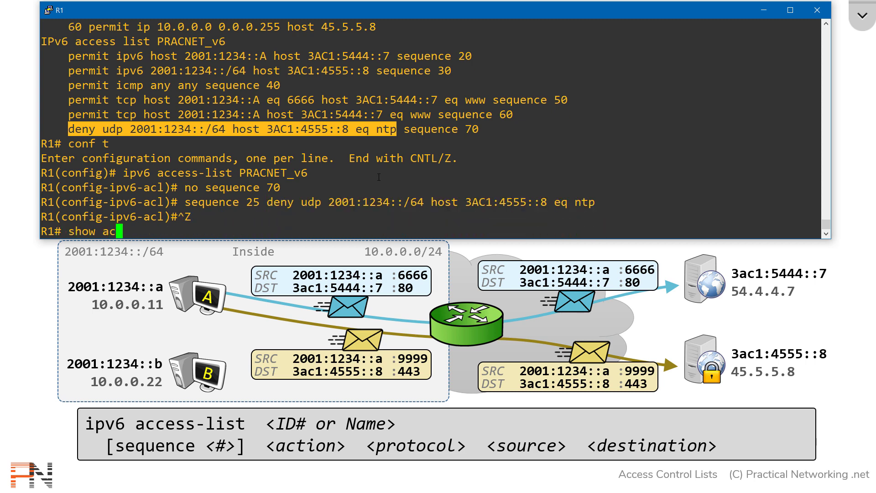
text(cess-list)
Step: Run show access-list and annotate PRACNET_v6's deny udp ntp entry at sequence 25
key(Return)
key(Return)
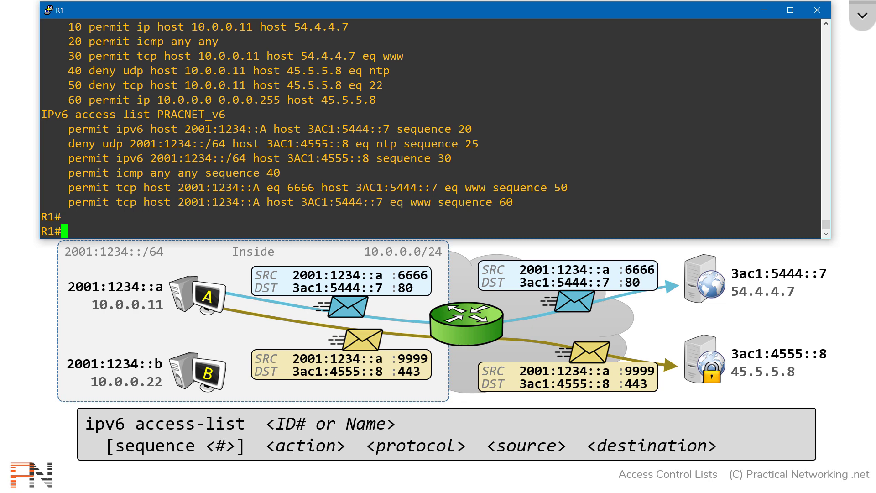
drag(102, 397, 103, 462)
drag(768, 394, 769, 472)
mouse_move(72, 101)
mouse_down()
mouse_move(41, 214)
mouse_move(456, 205)
mouse_move(540, 103)
mouse_move(56, 113)
mouse_up()
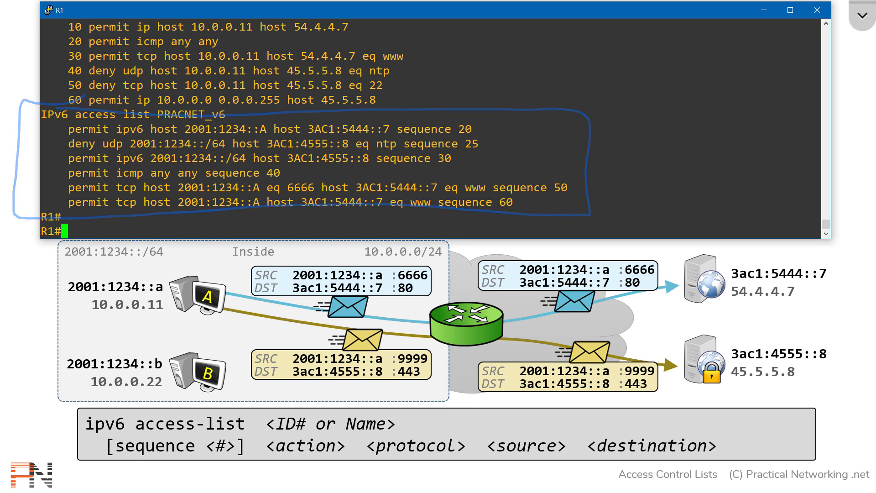